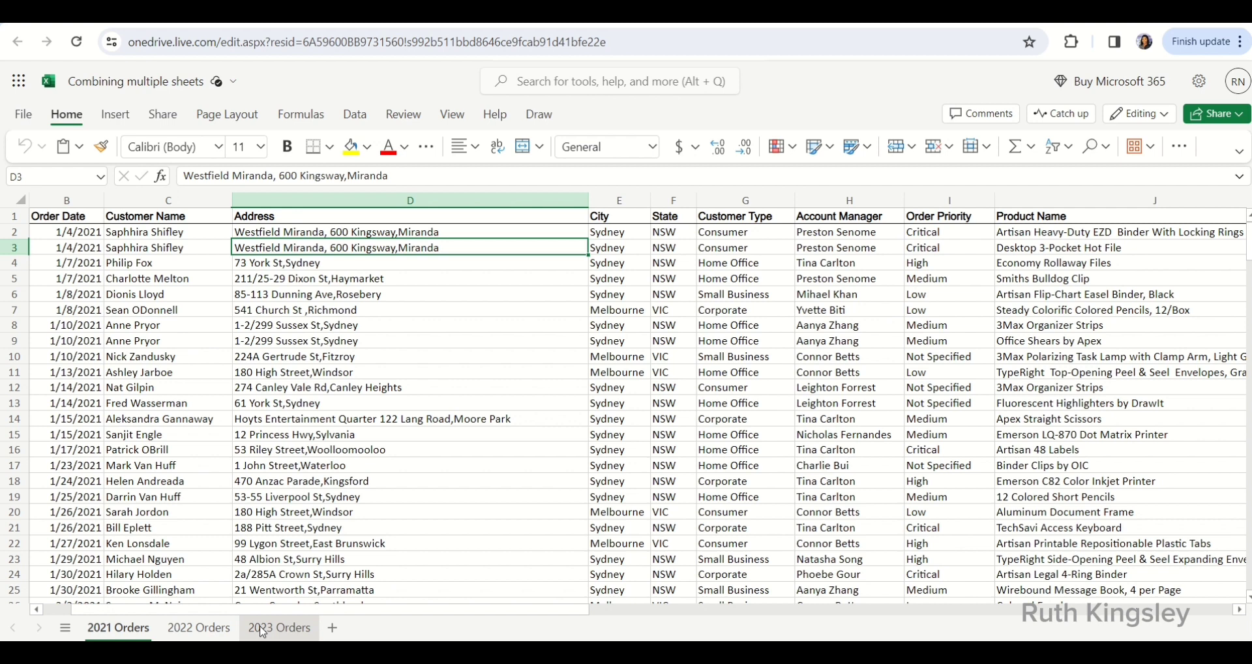
- Convert the 2021 order data (A1:W243, with headers) into a table
click(256, 267)
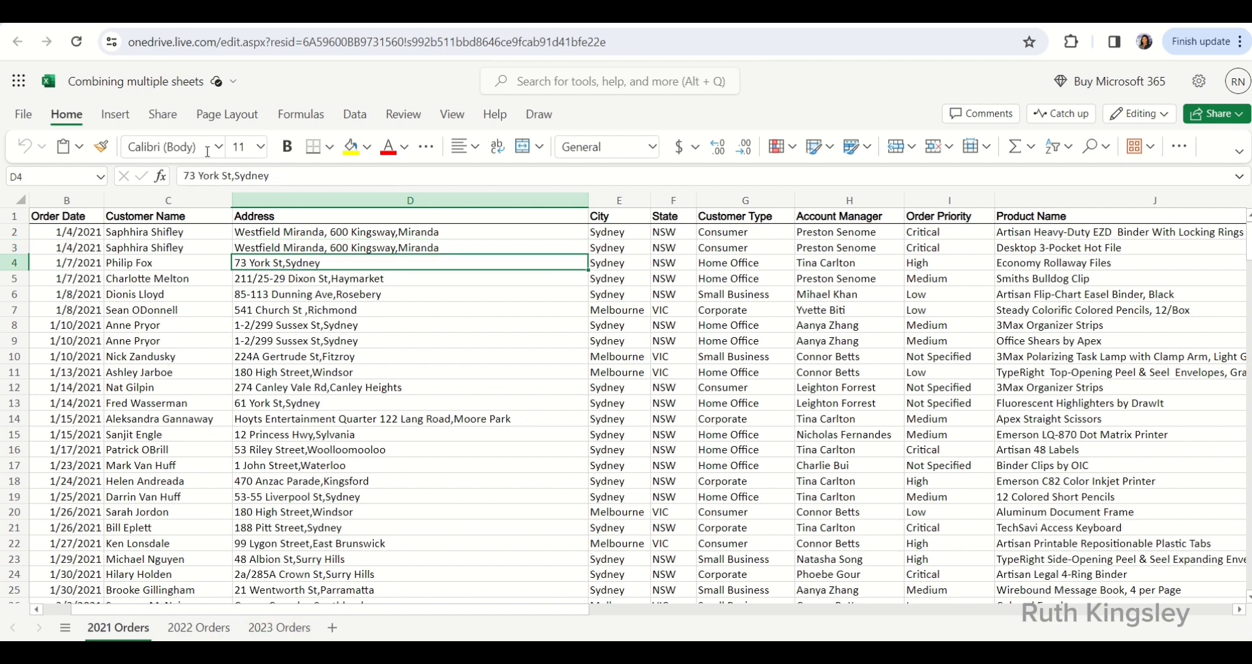
click(117, 117)
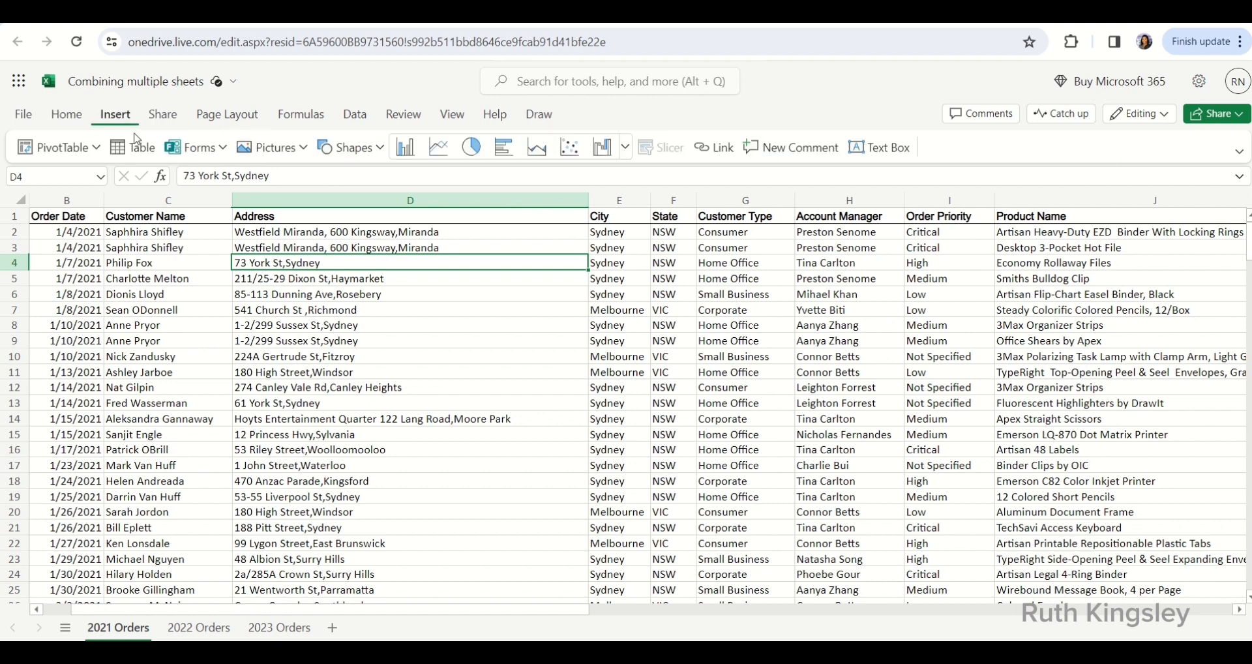
click(134, 149)
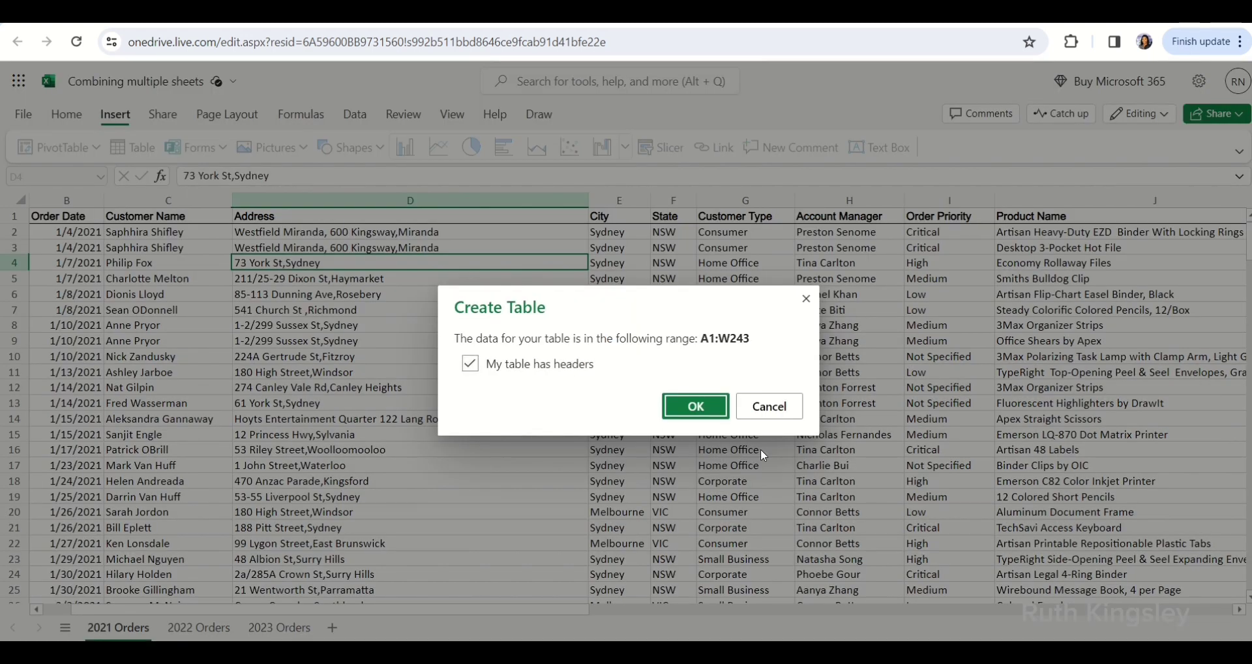
click(698, 411)
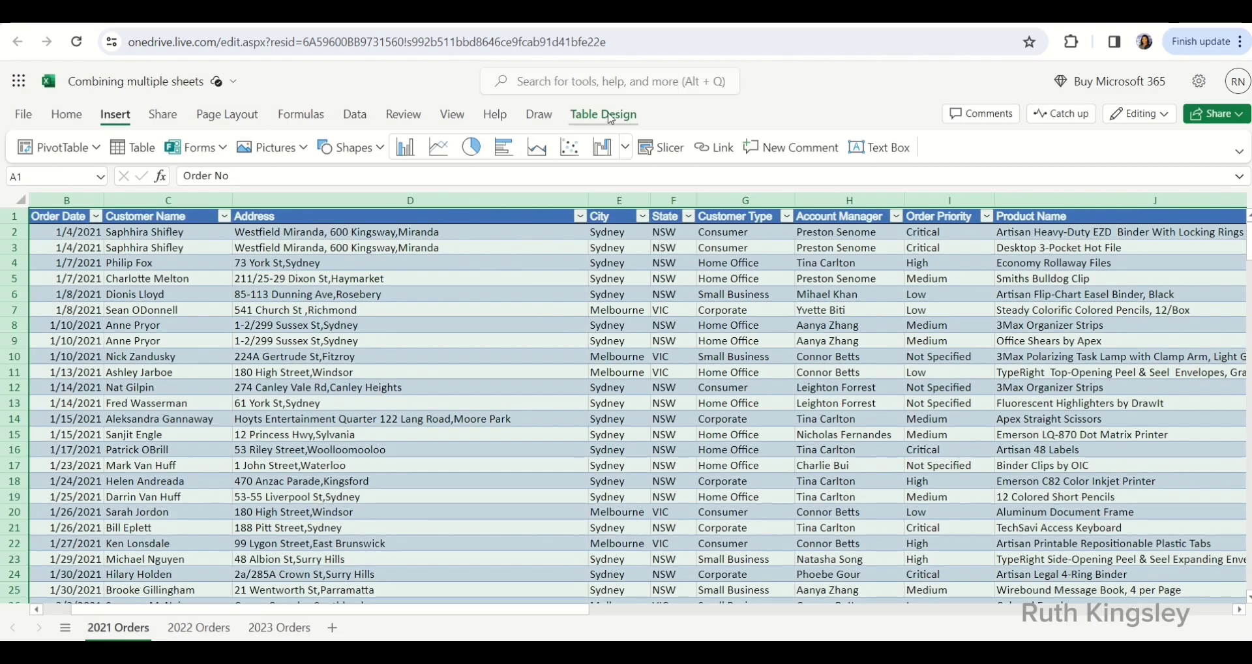
- Rename the new table from Table1 to Orders_2021
click(611, 116)
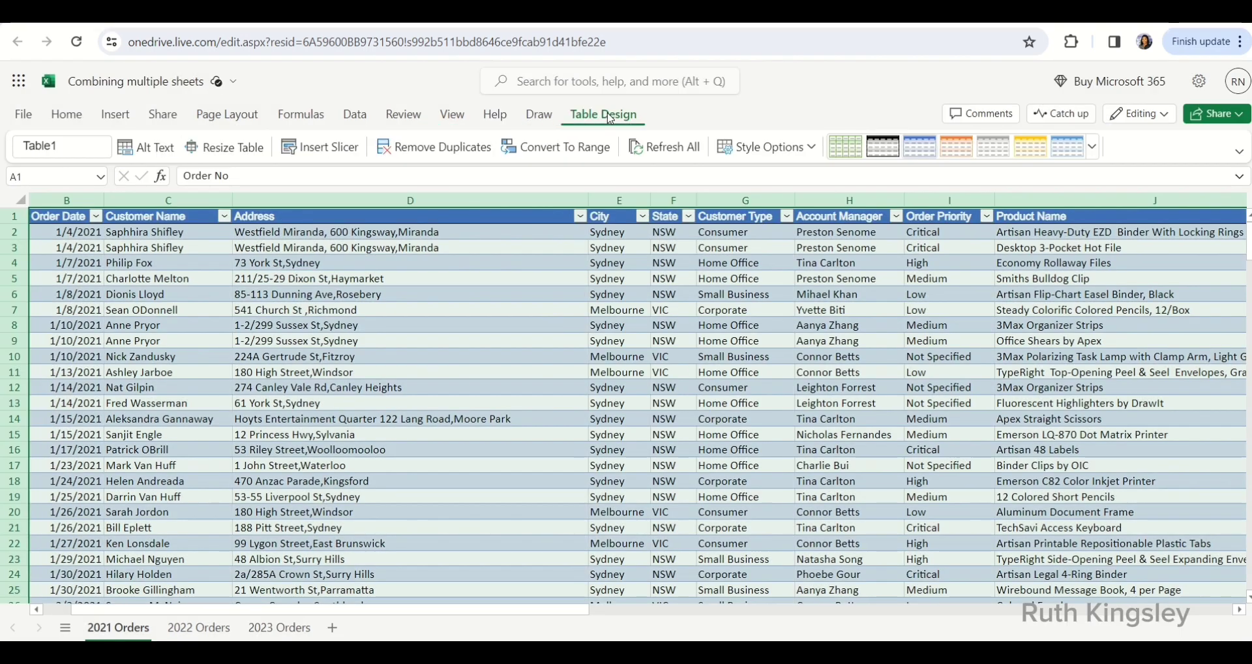
click(70, 149)
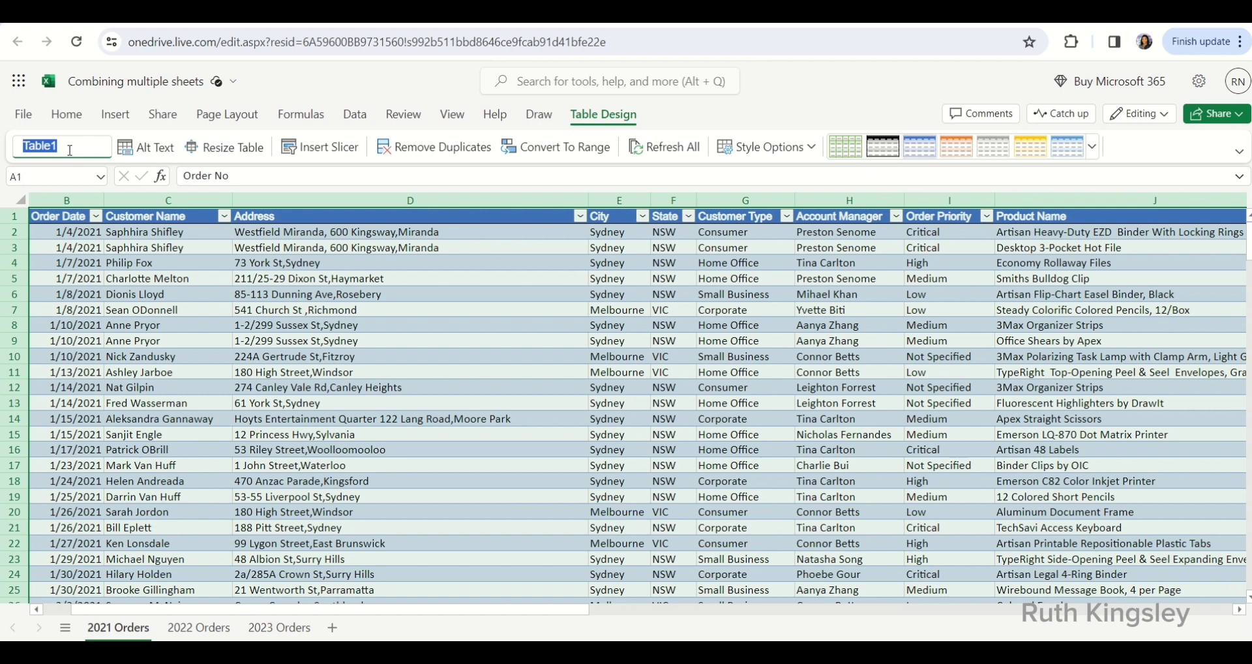
text(Orders_2021)
click(121, 261)
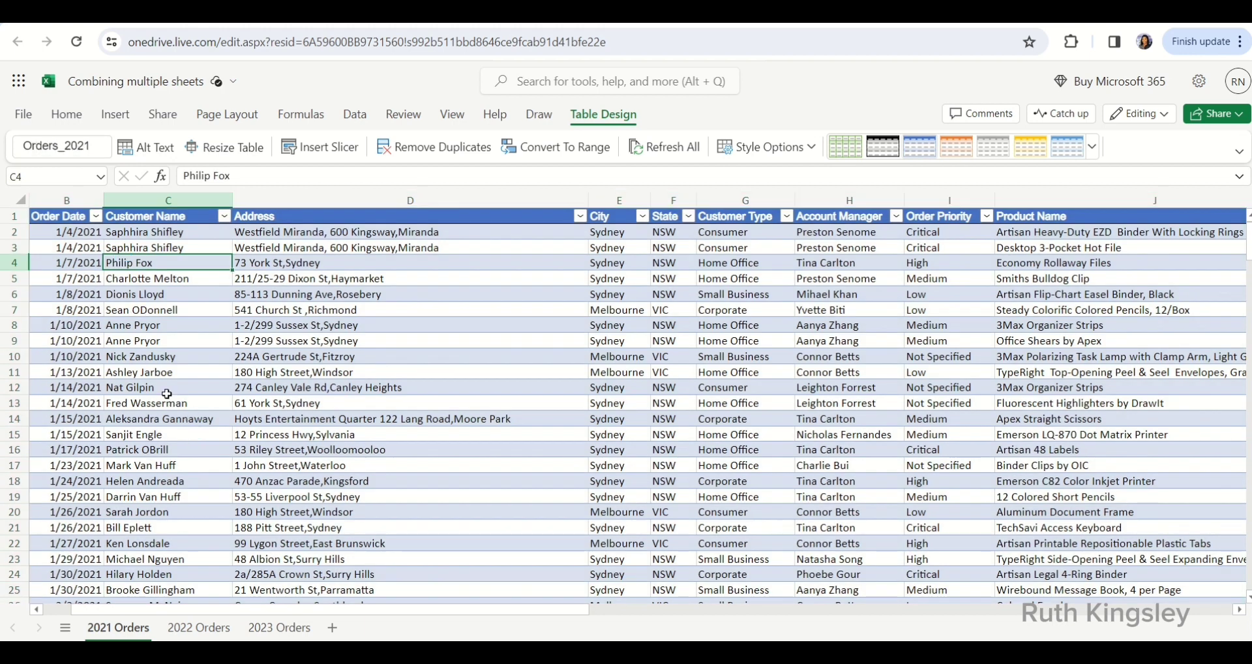
- On the 2022 Orders sheet, convert the data (A1:W286, with headers) into a table
click(200, 633)
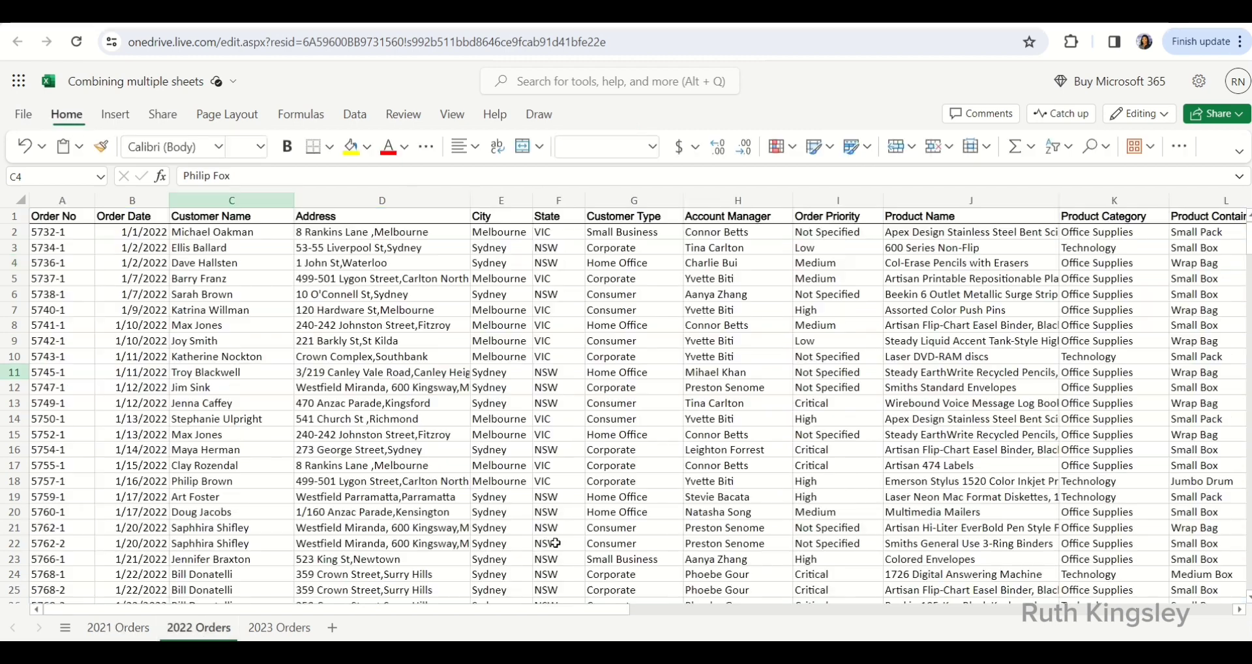
click(237, 369)
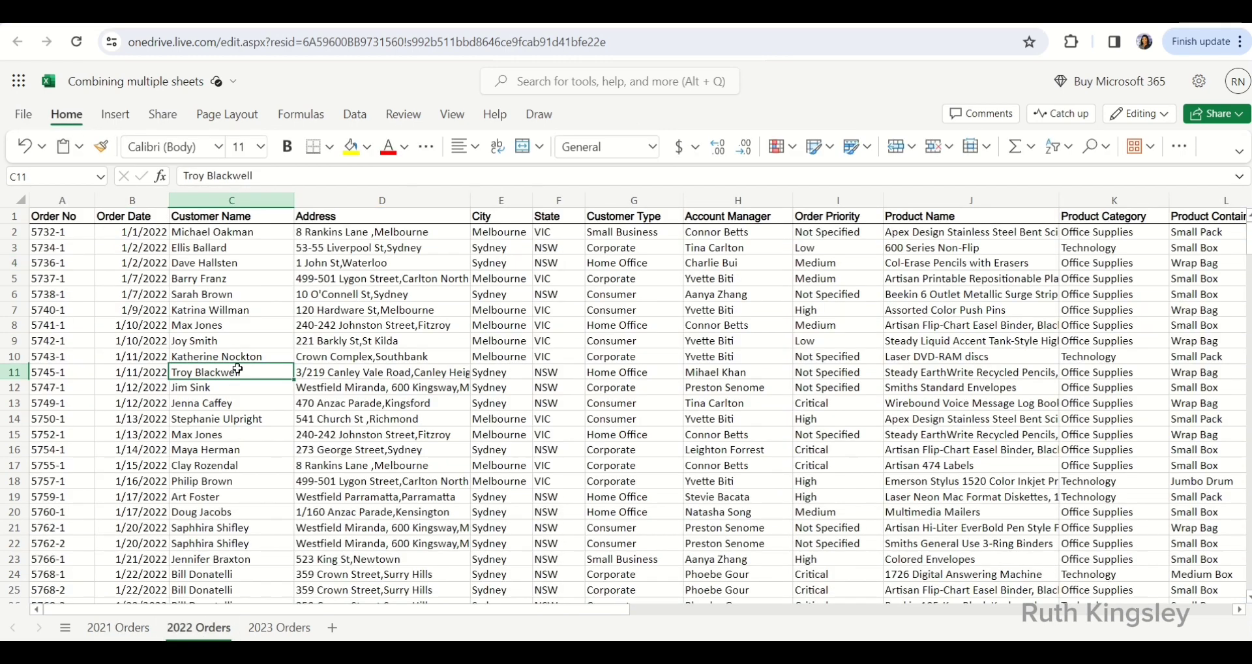
click(118, 116)
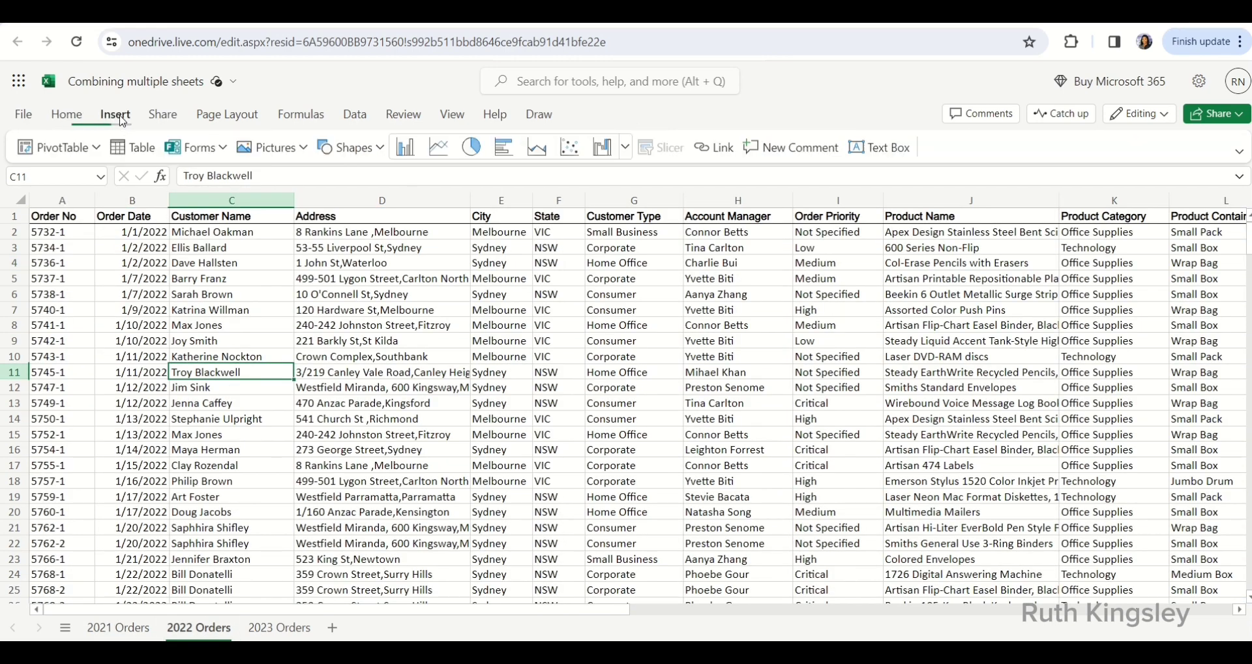
click(132, 148)
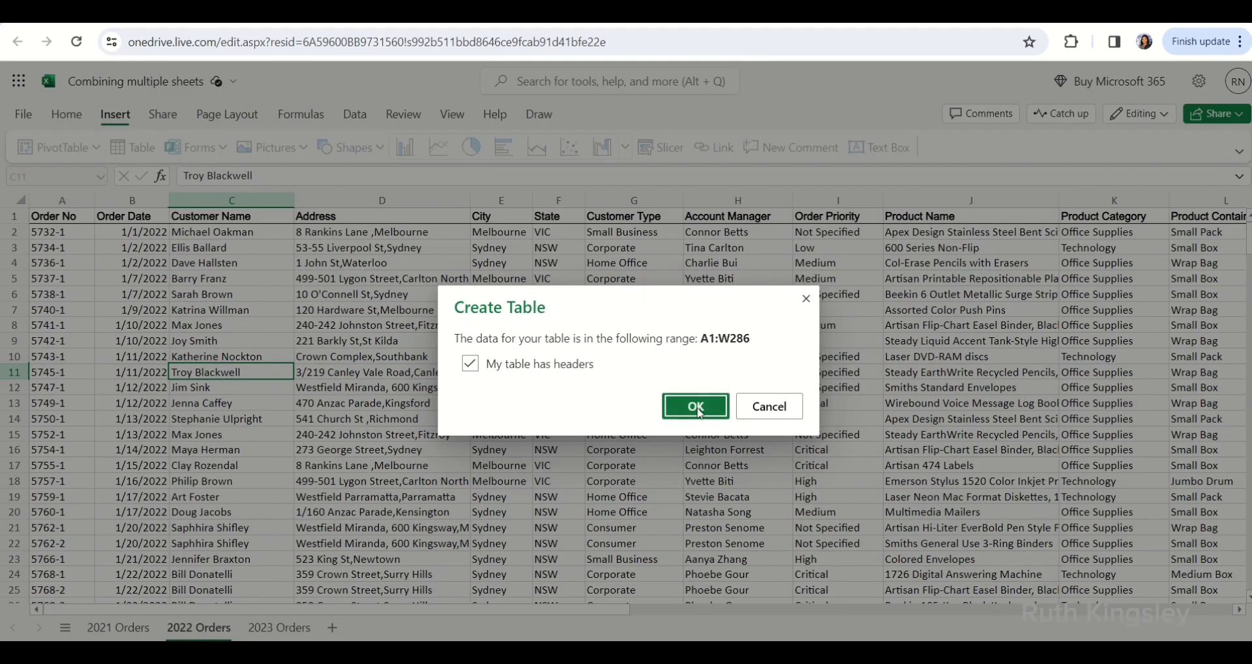
click(698, 409)
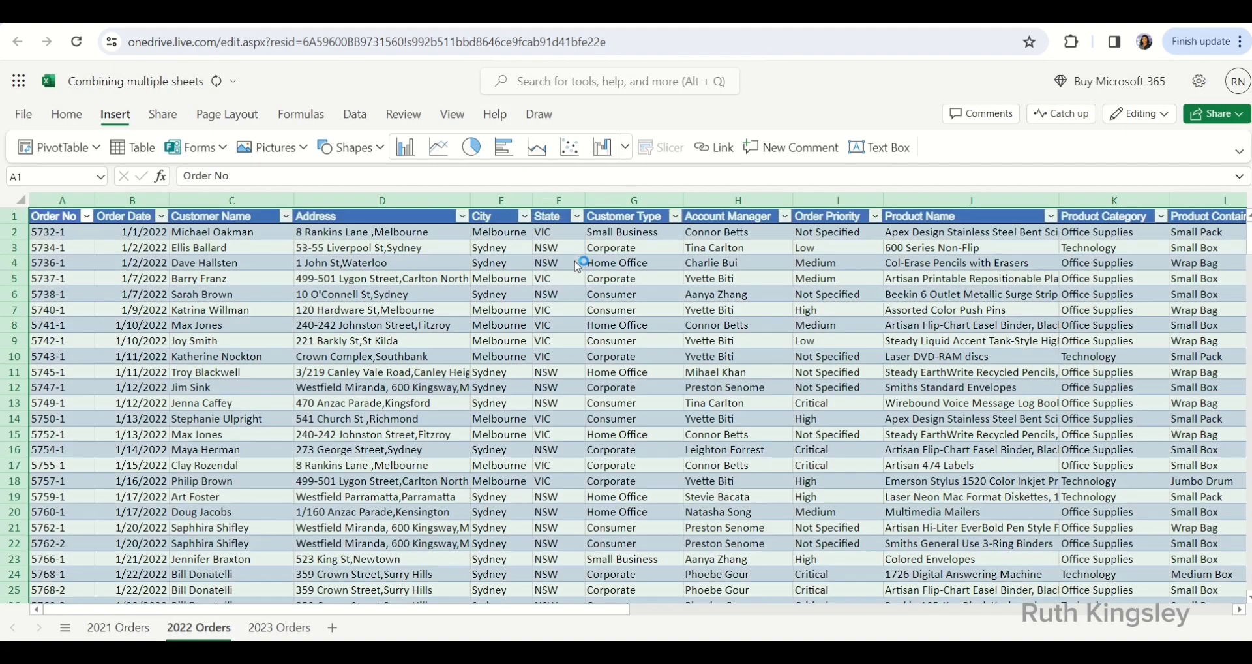
- Rename the new table from Table2 to Orders_2022
click(604, 116)
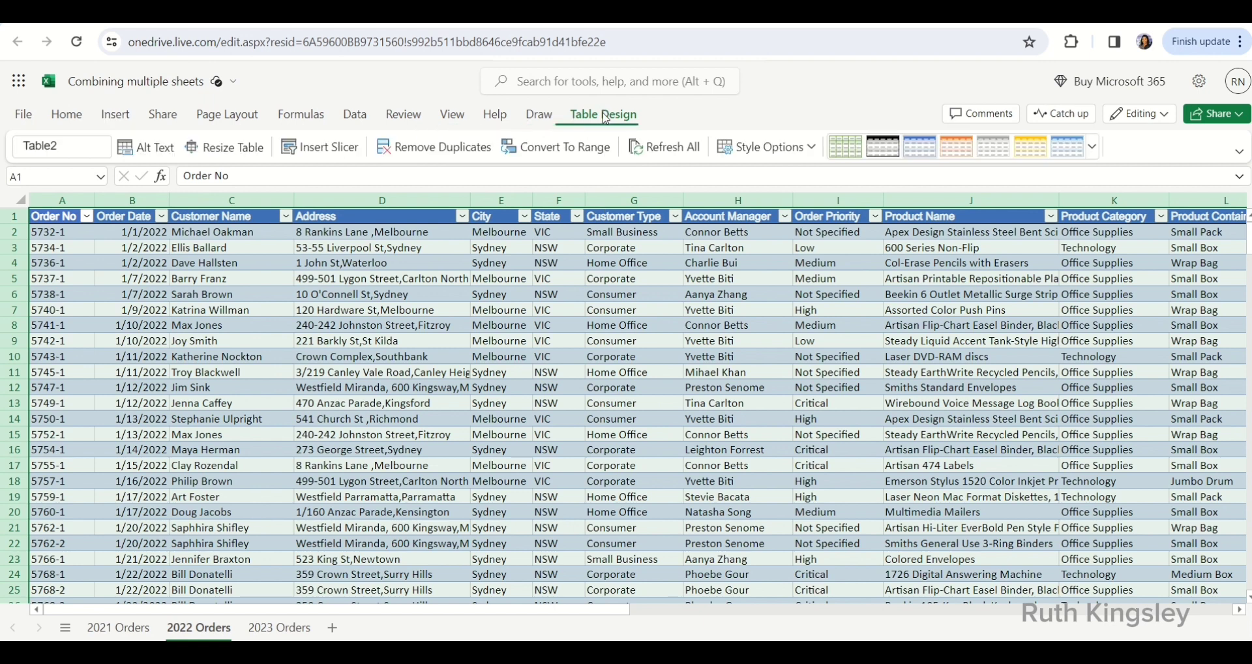
click(58, 146)
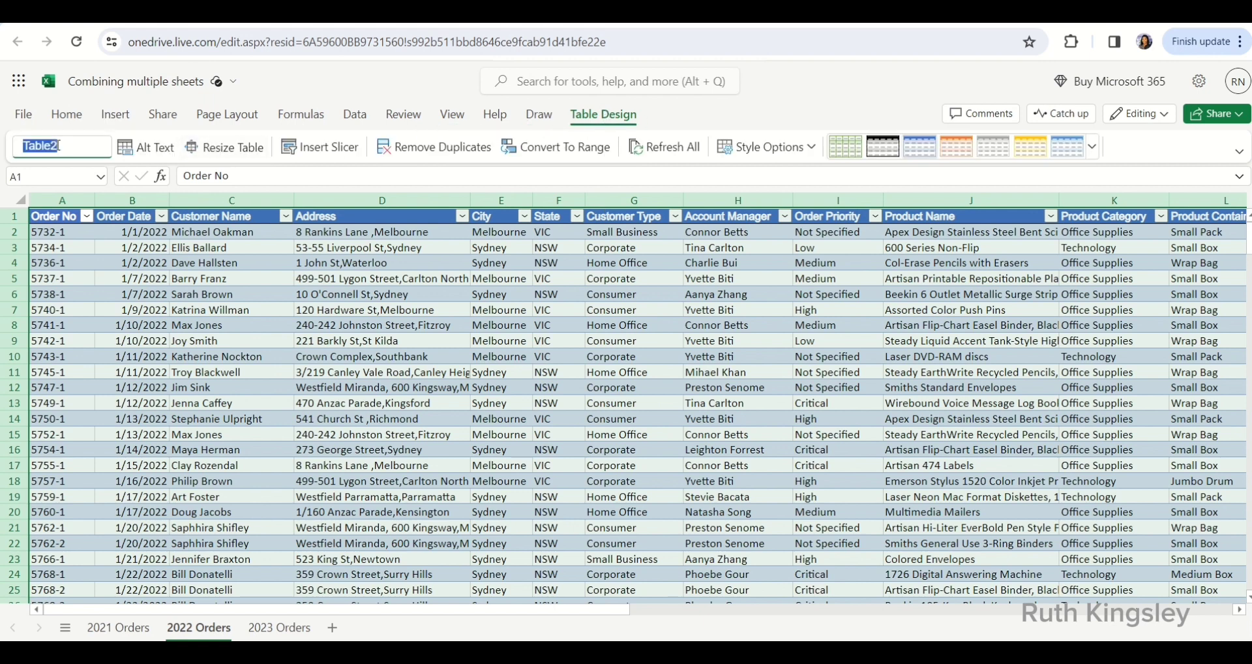
text(Orders_2022)
key(Return)
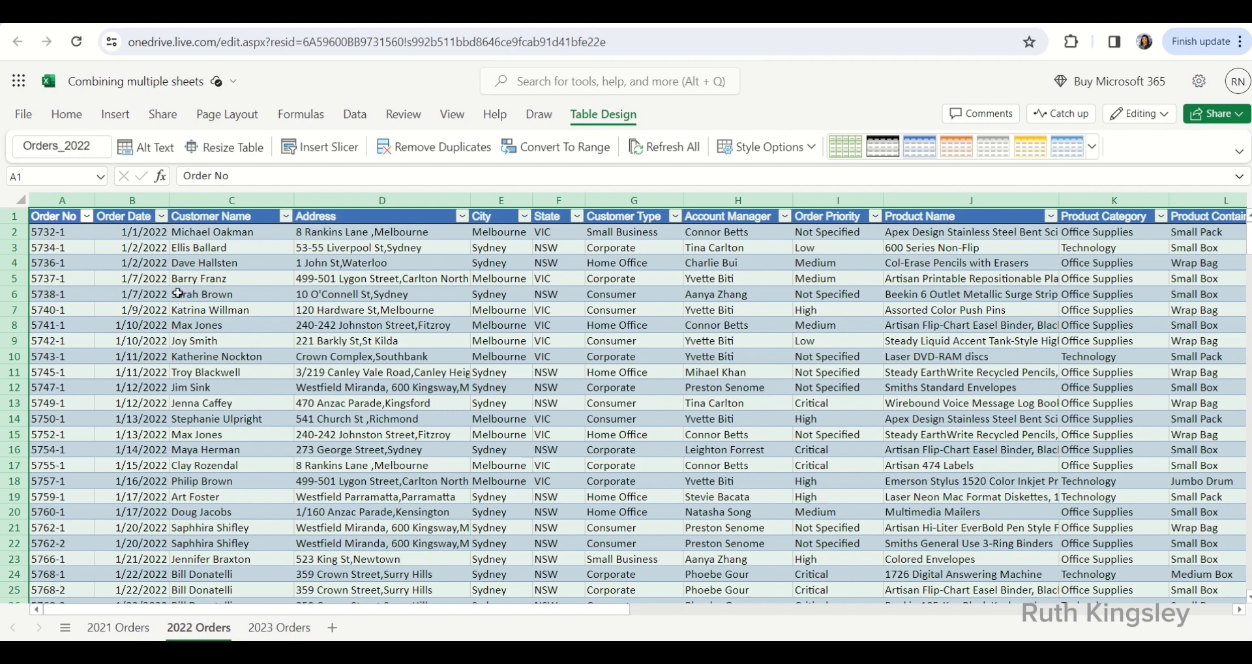
click(182, 294)
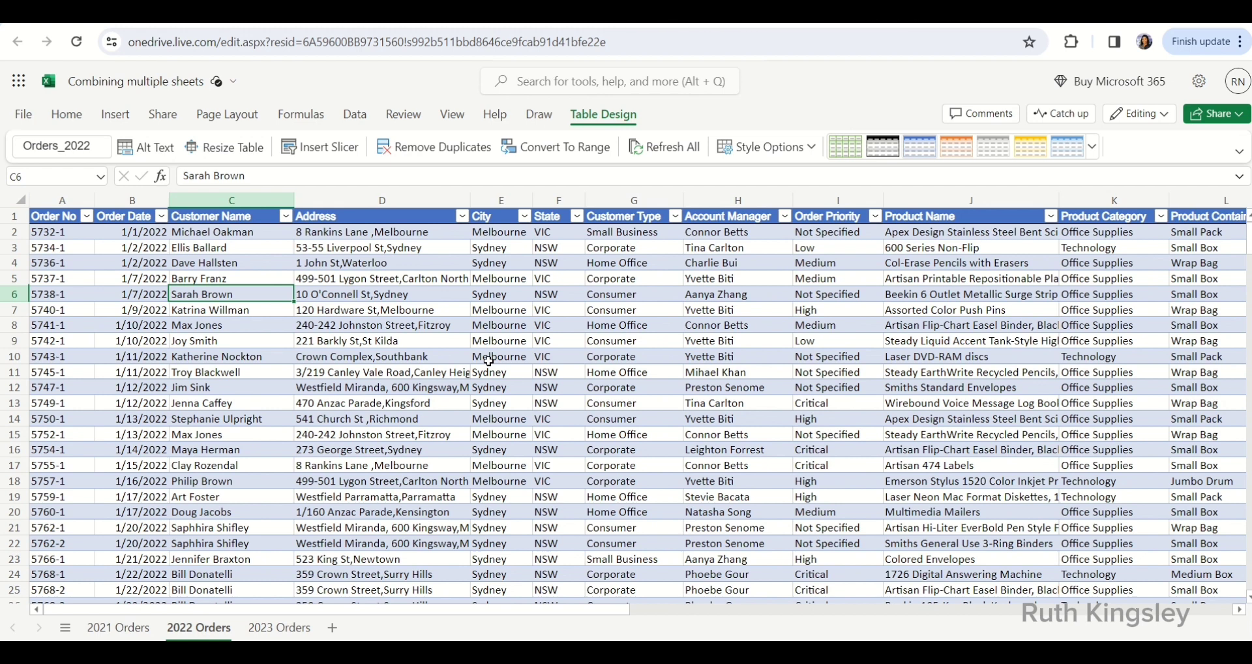
- Add a new blank sheet and begin a VSTACK formula in A1
click(272, 628)
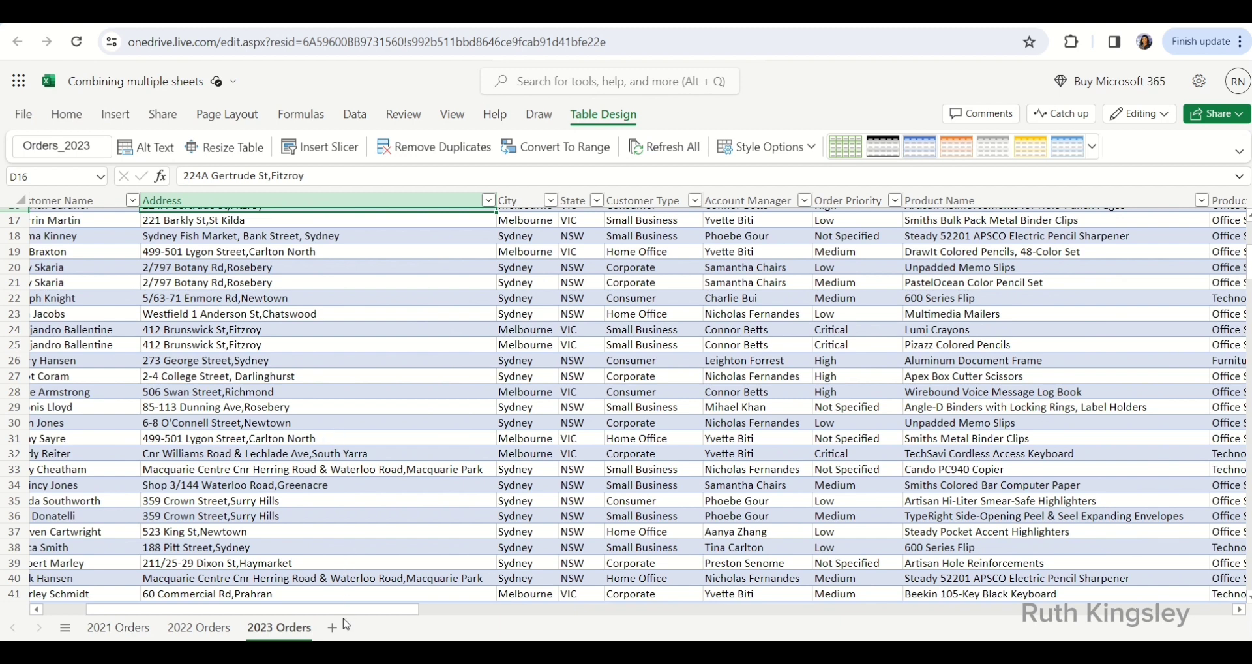
click(333, 628)
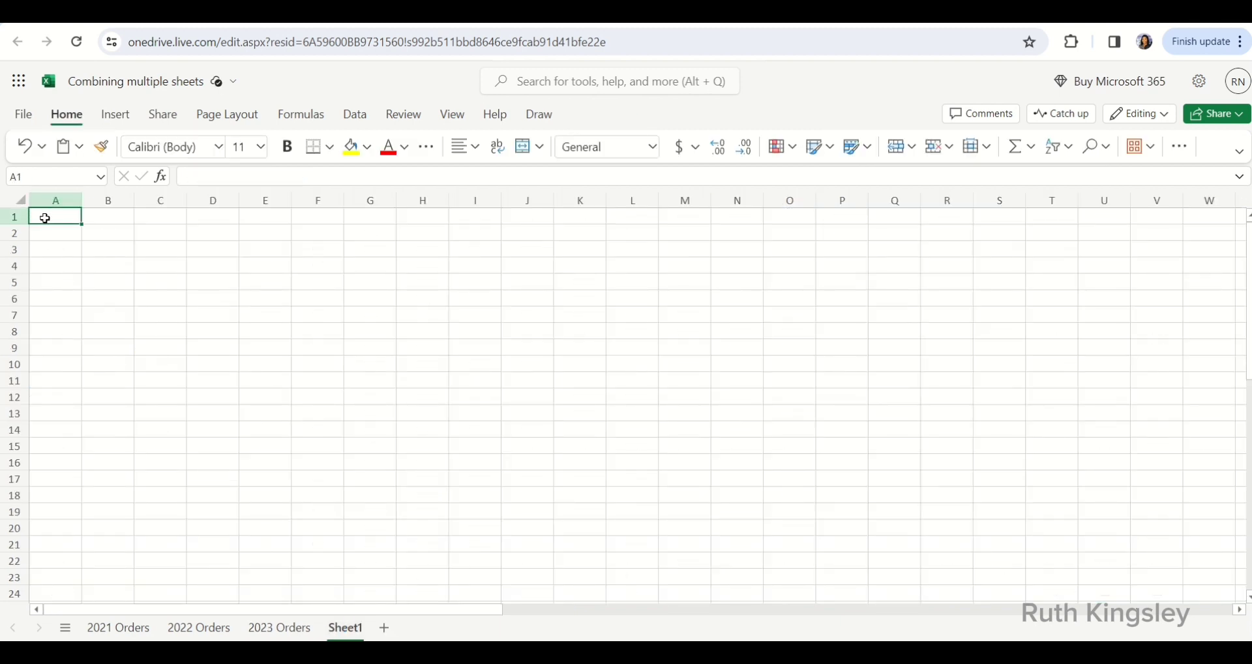
text(=vs)
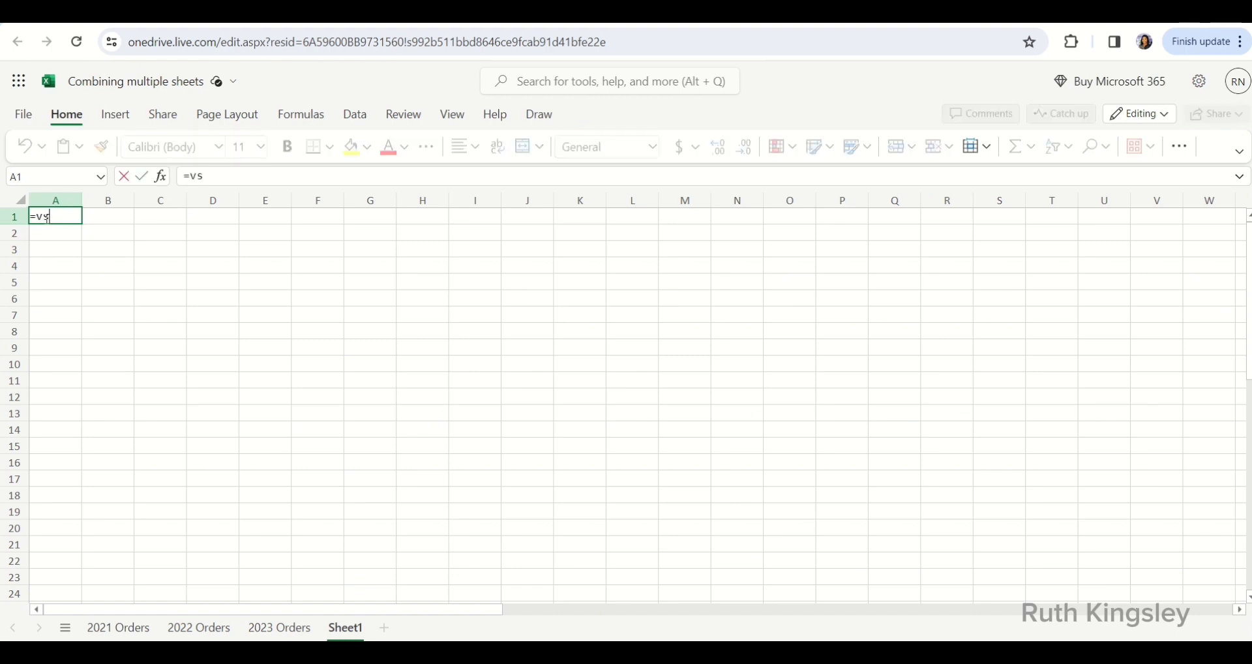
text(tack)
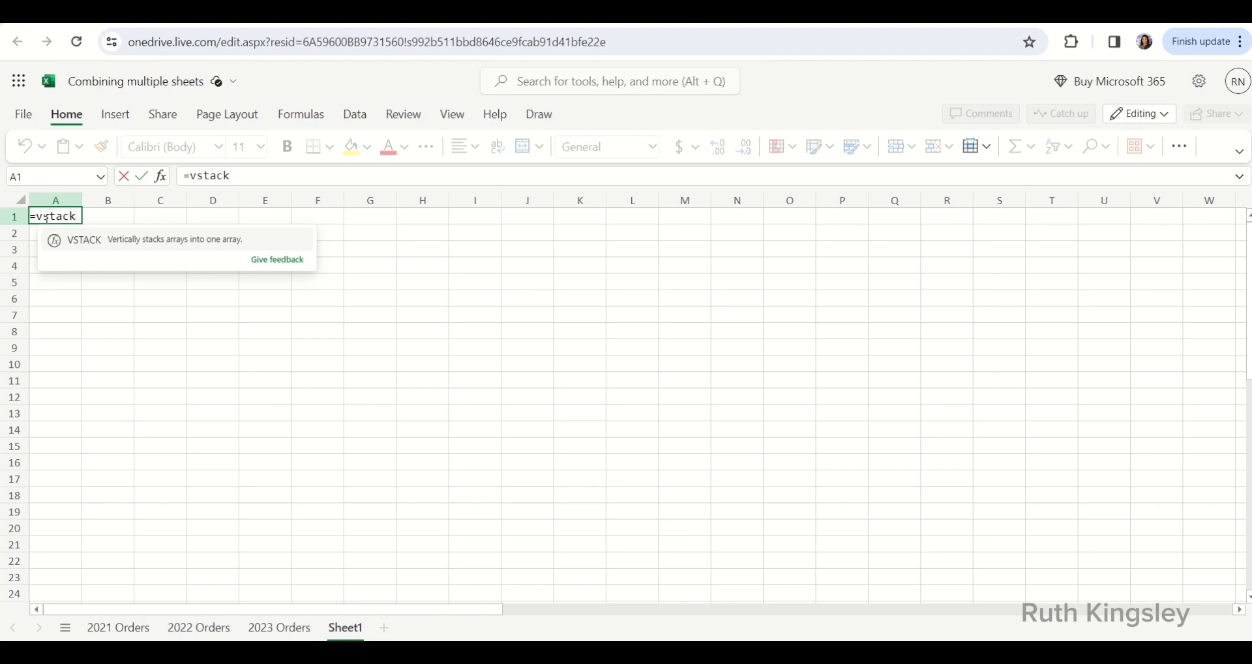
key(Tab)
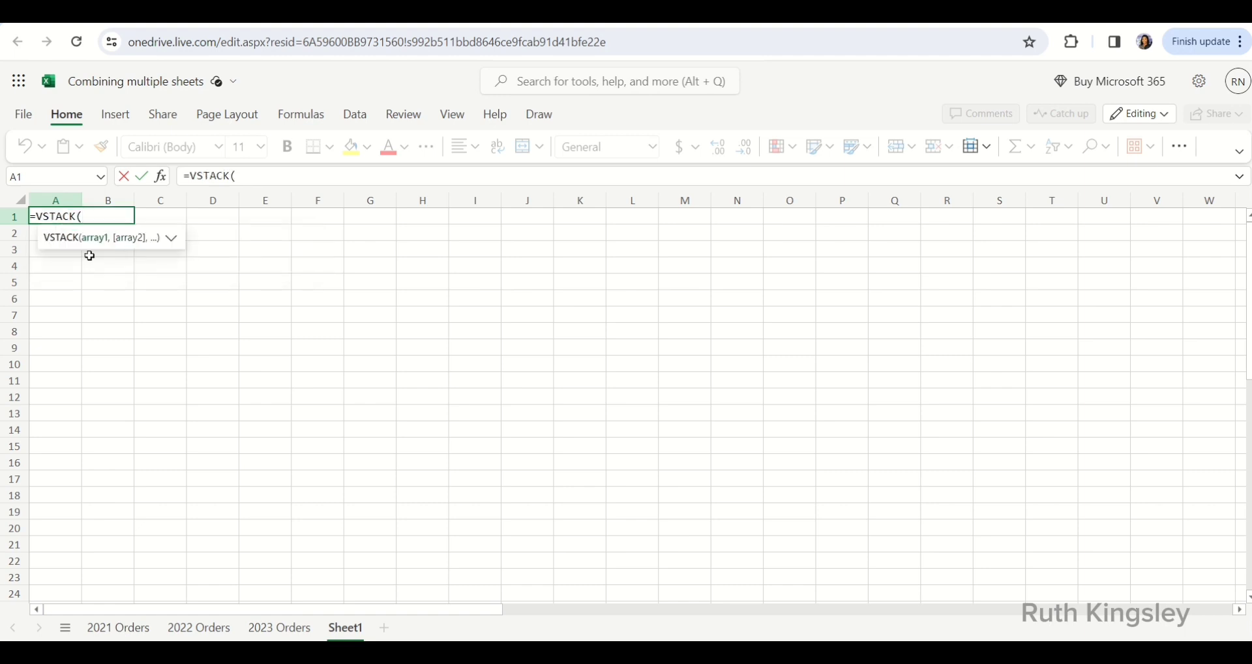
- Complete and enter =VSTACK(Orders_2021,Orders_2022,Orders_2023) using the table suggestions
text(order)
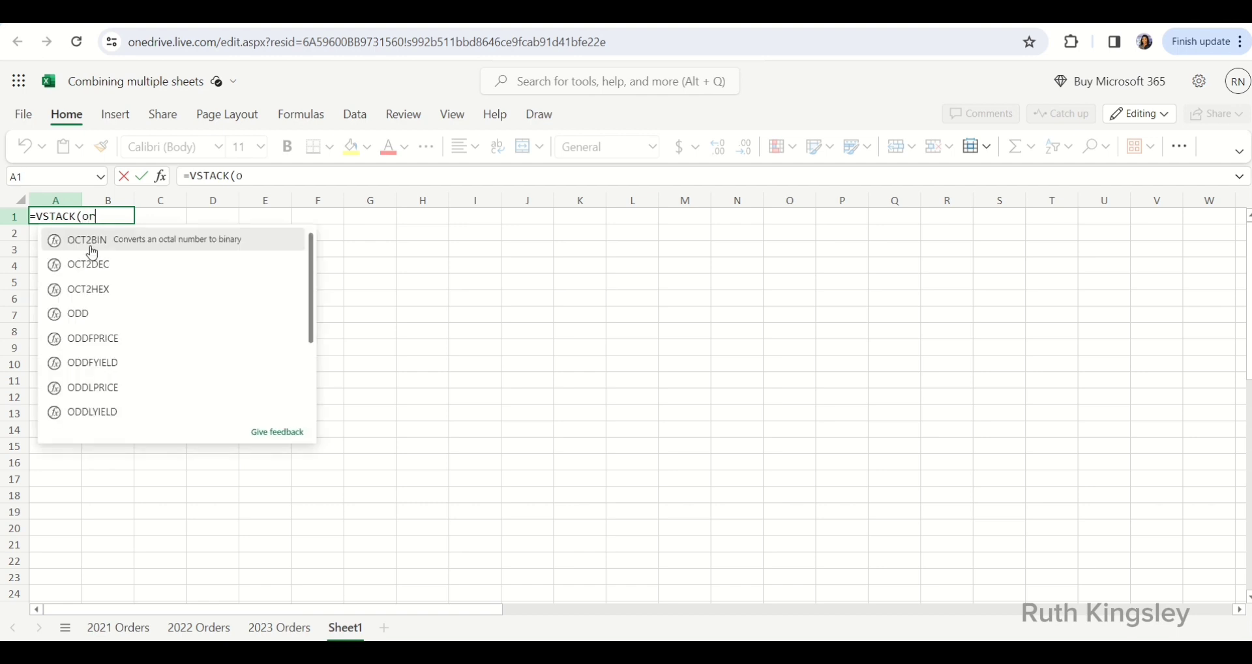
click(92, 253)
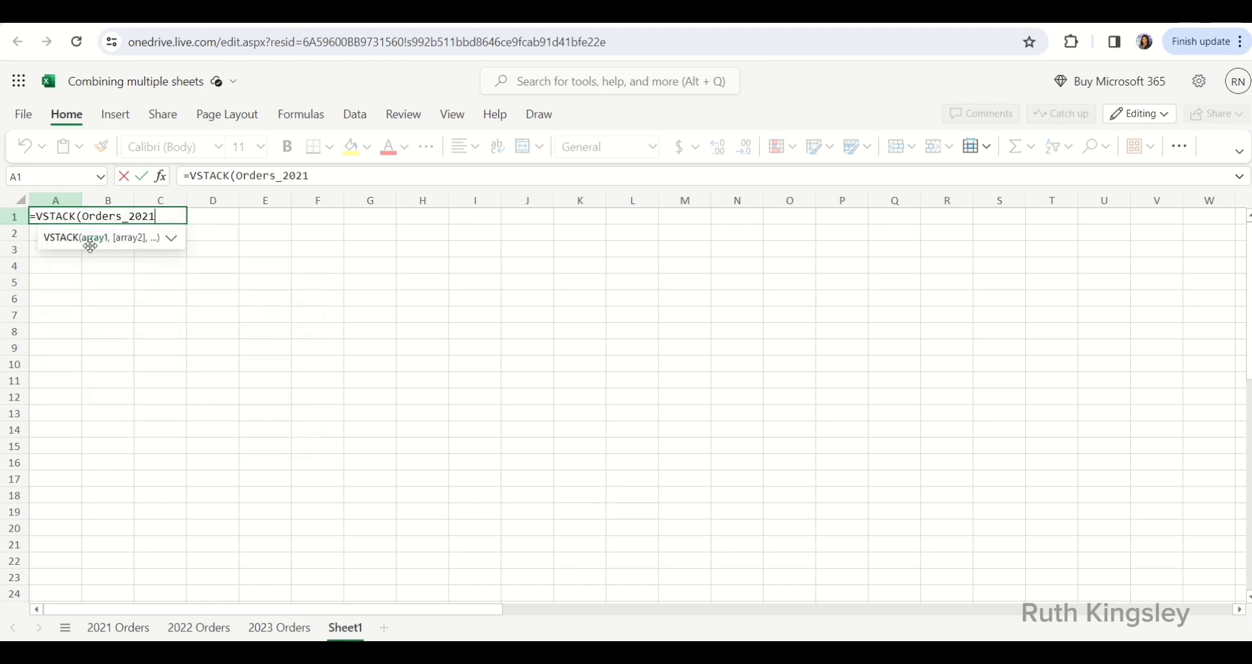
text(,o)
text(rder)
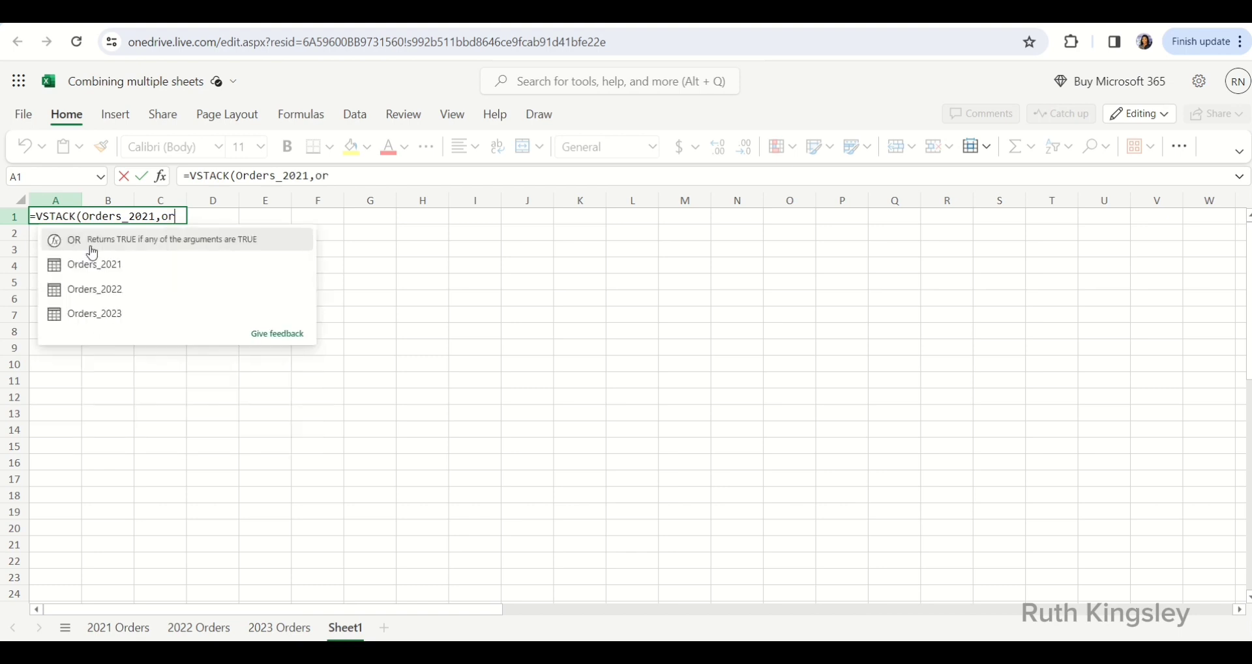
key(Down)
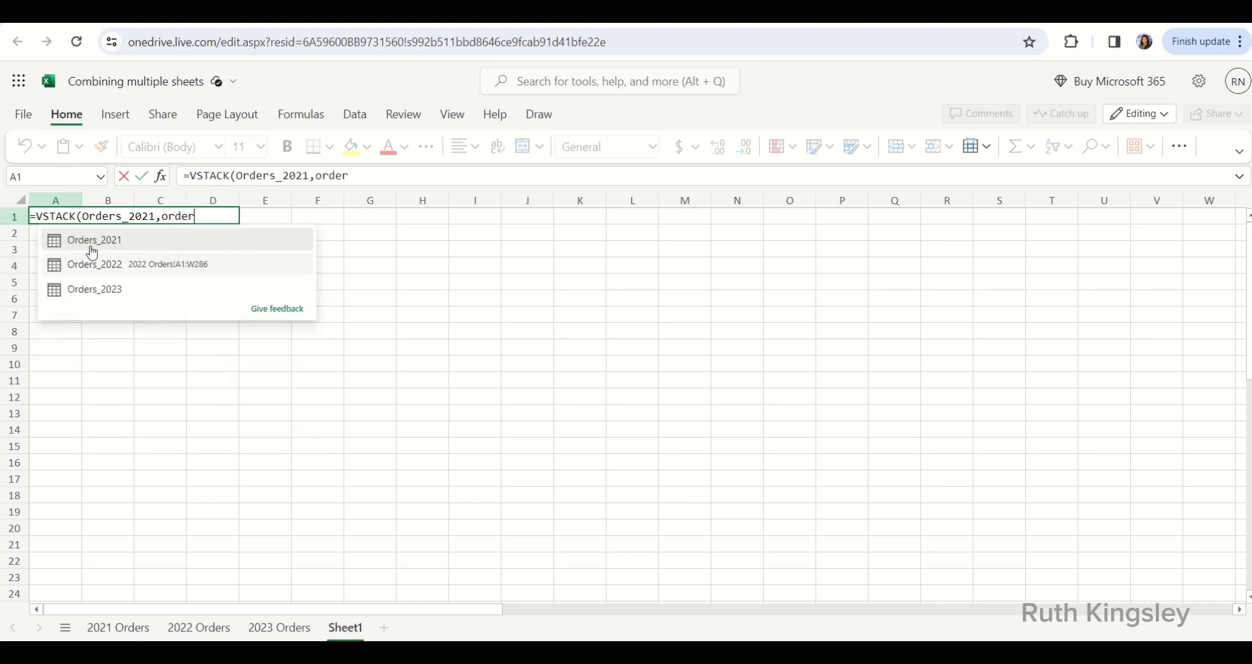
key(Tab)
text(,)
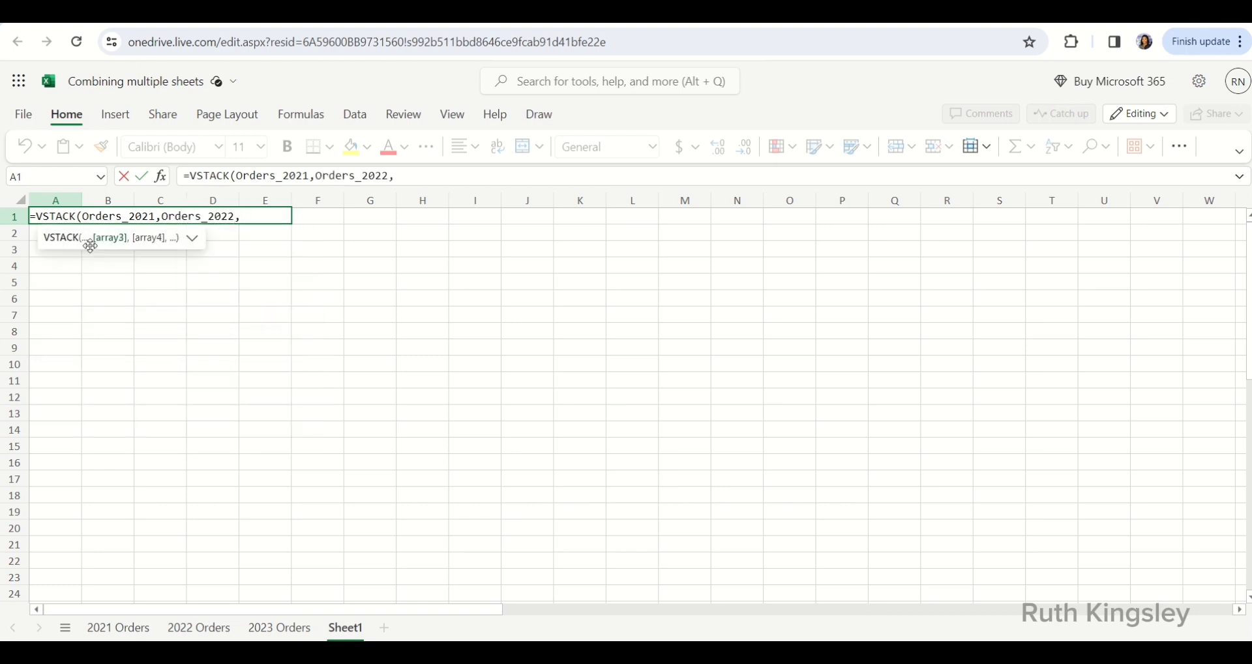
text(order)
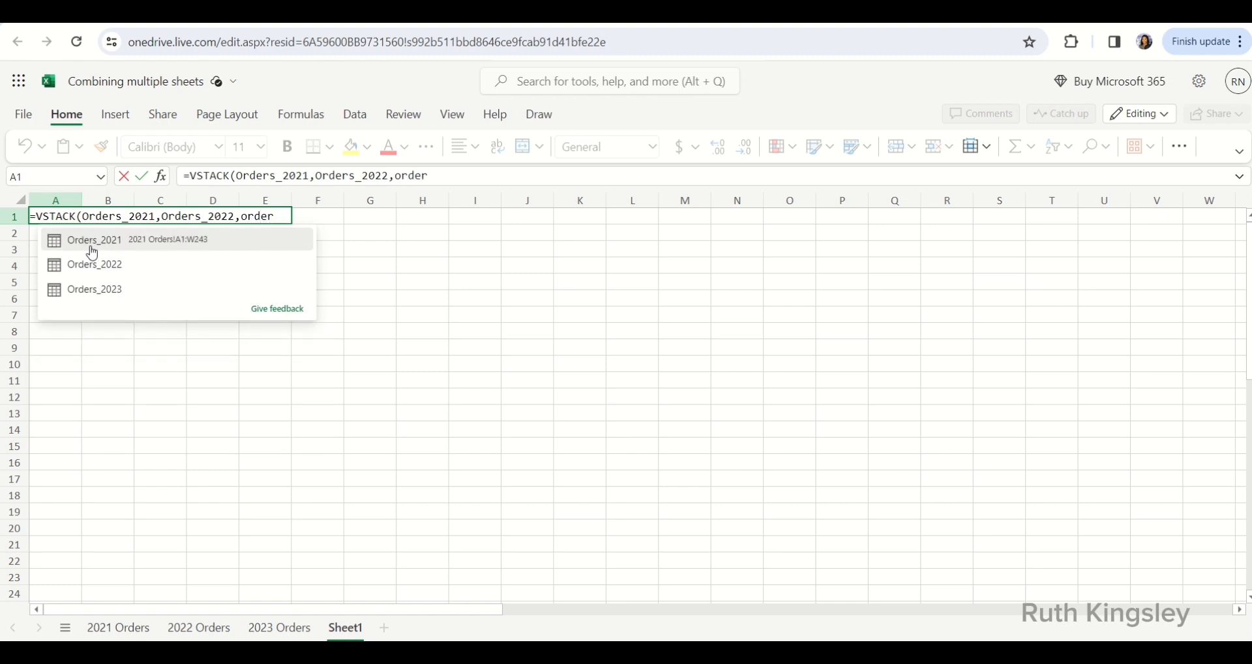
key(Down)
key(Down)
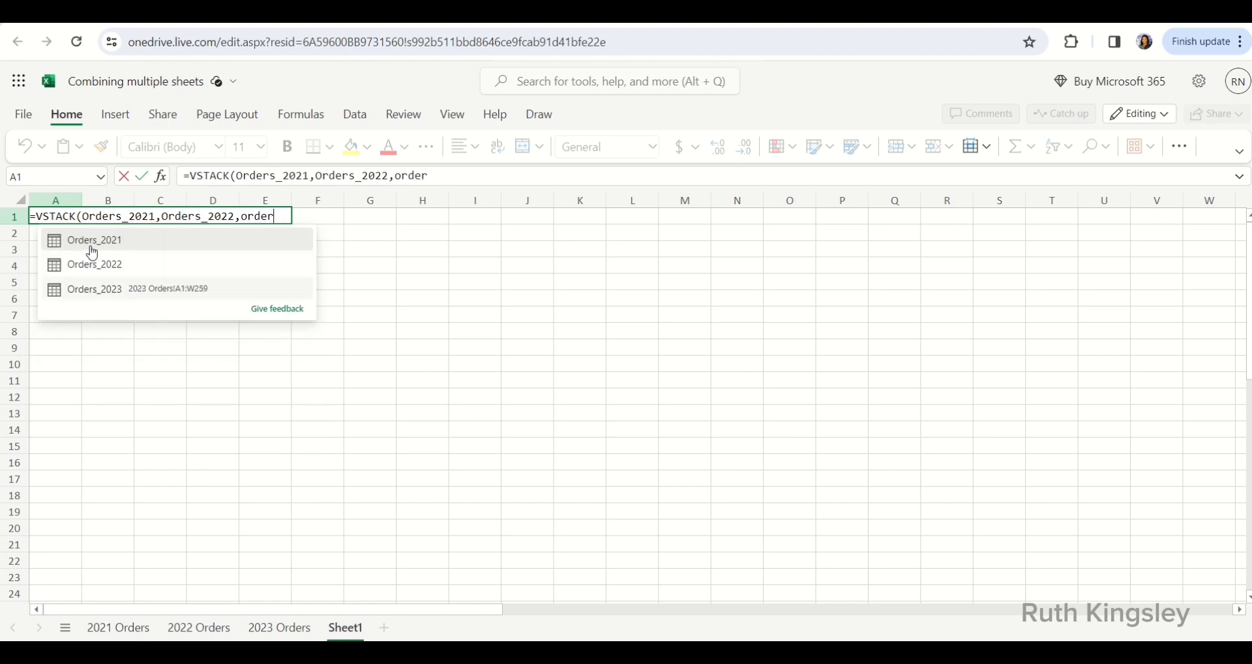
key(Tab)
text())
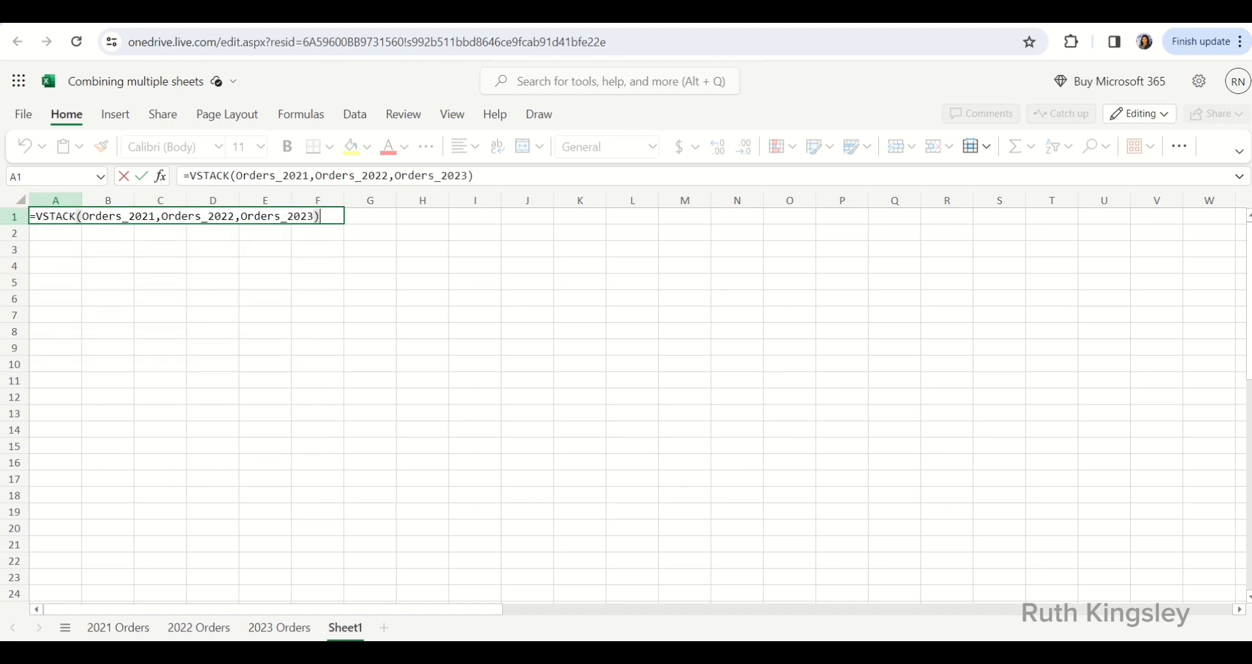
key(Return)
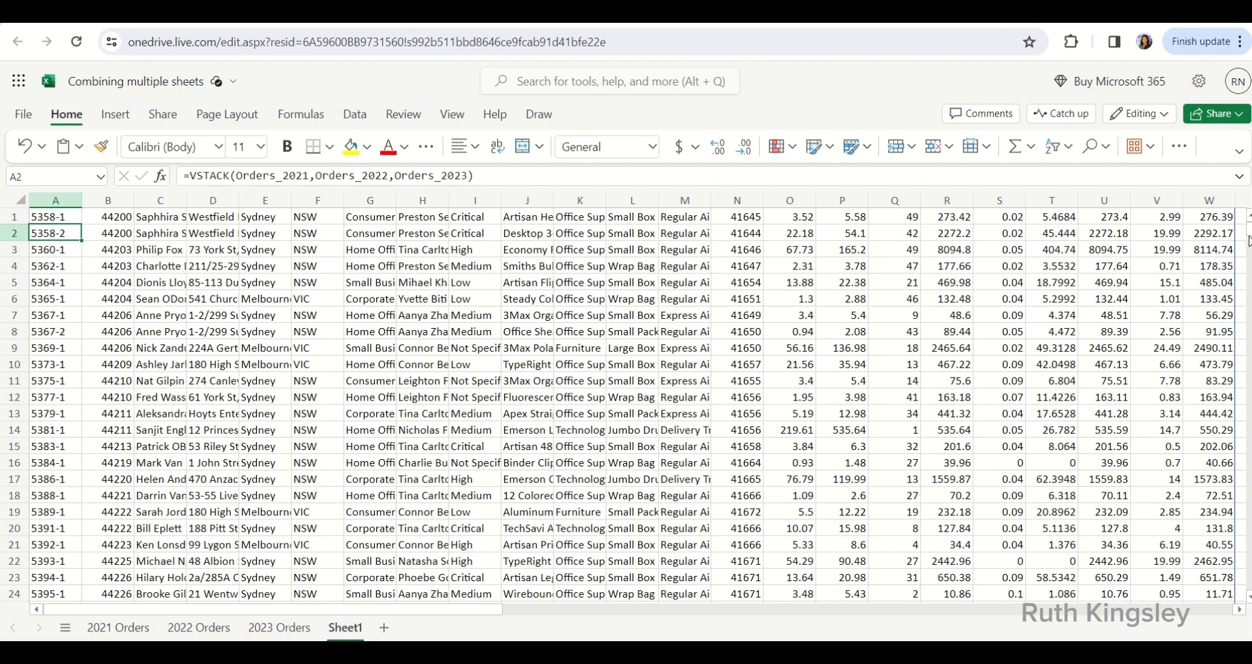
- Review the spilled stacked rows, then undo the VSTACK formula to clear Sheet1
scroll(1248, 236, down, 5)
scroll(1249, 227, up, 5)
click(24, 148)
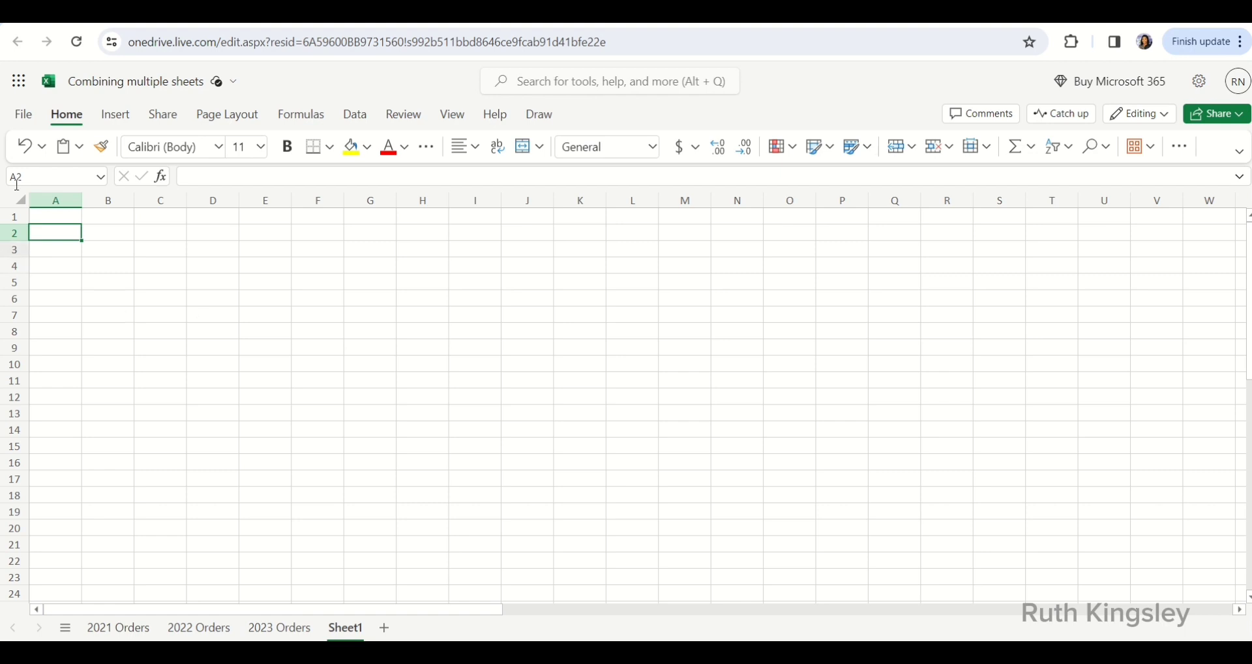
- Start the formula =IFERROR(VSTACK( in cell A1 of Sheet1
click(49, 218)
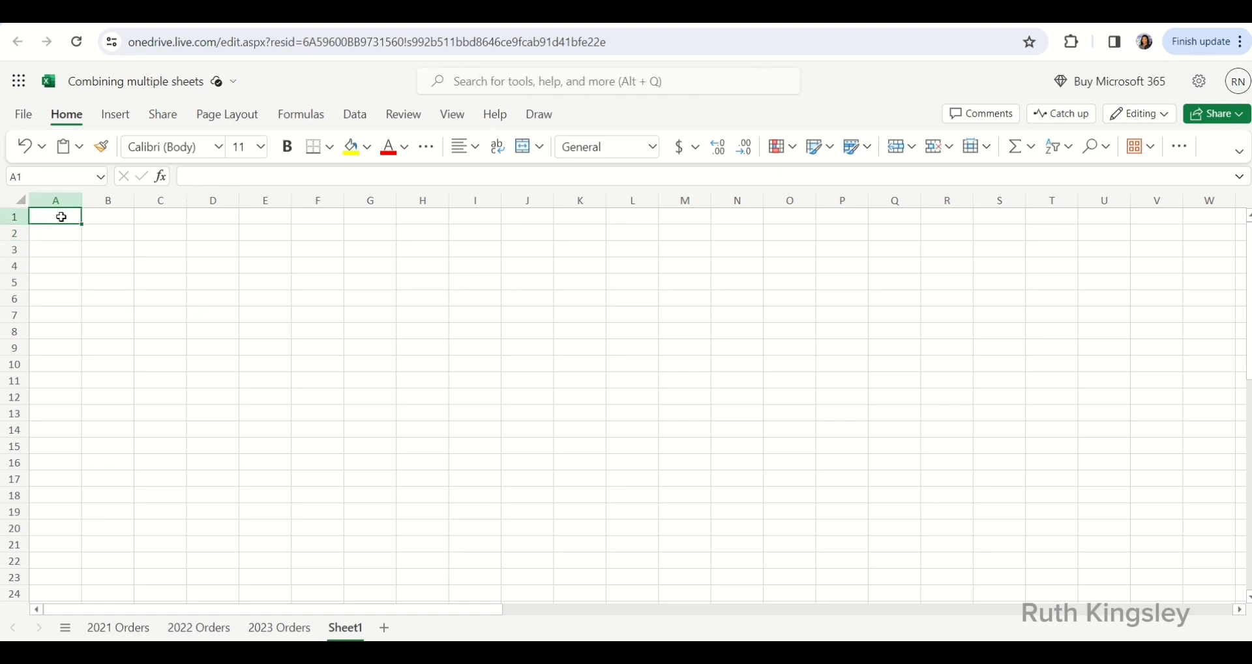
click(227, 177)
text(ife)
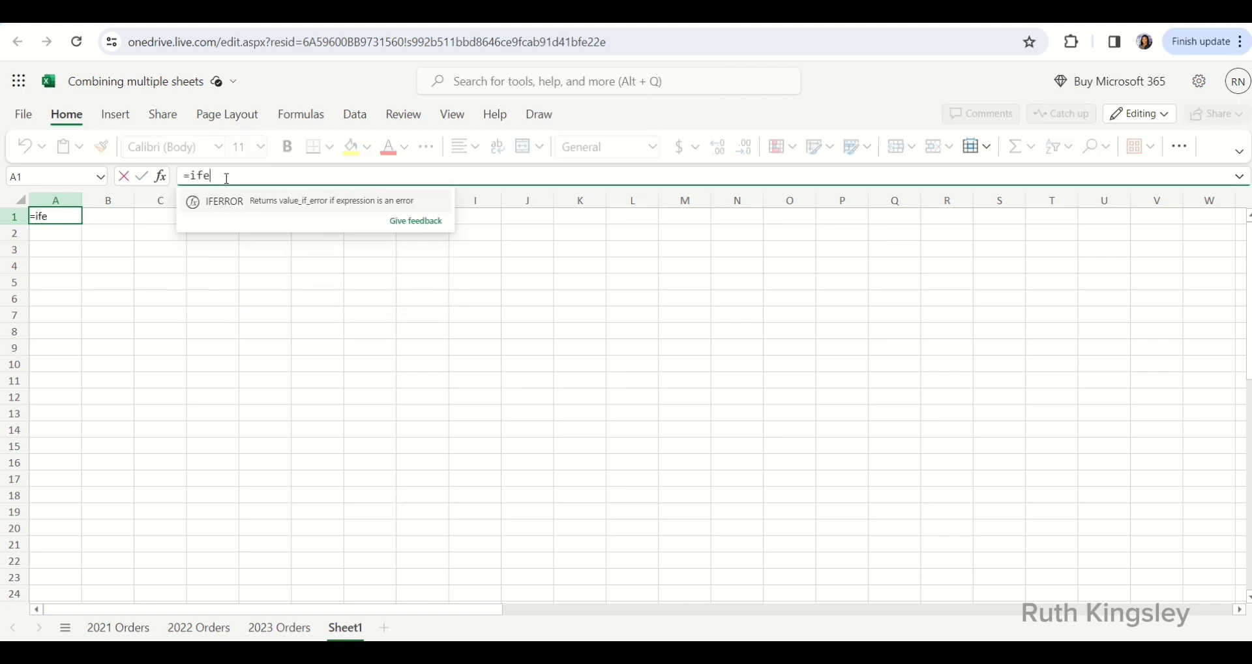
key(Tab)
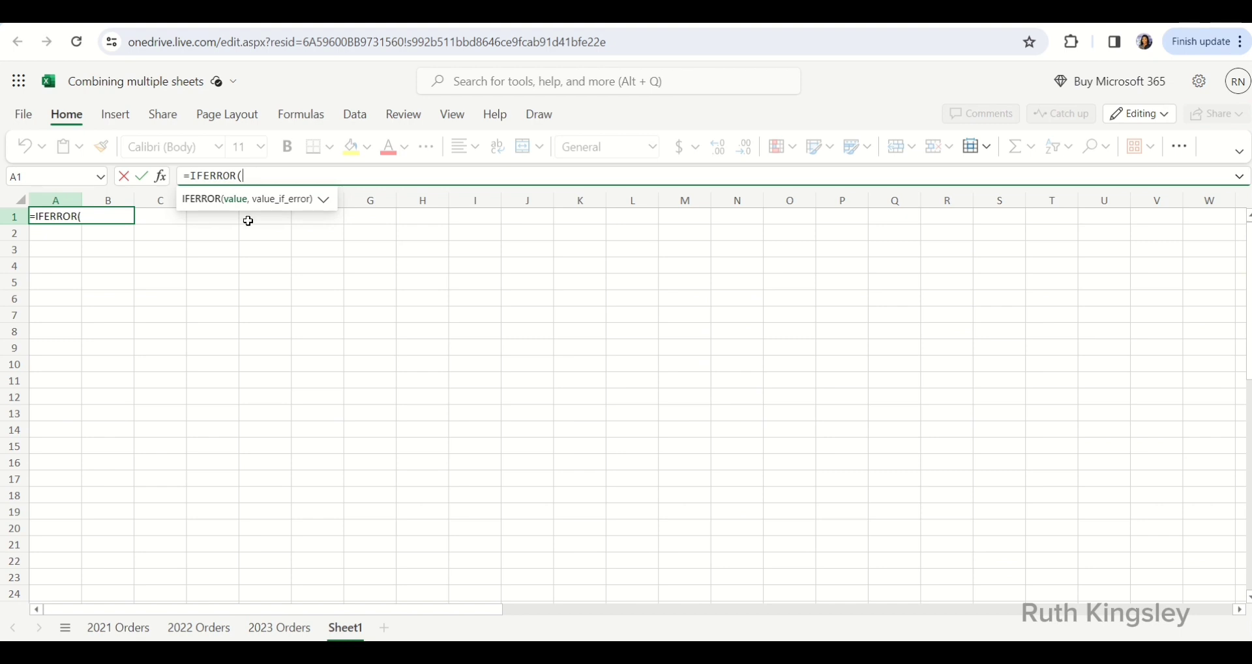
click(251, 181)
text(vsta)
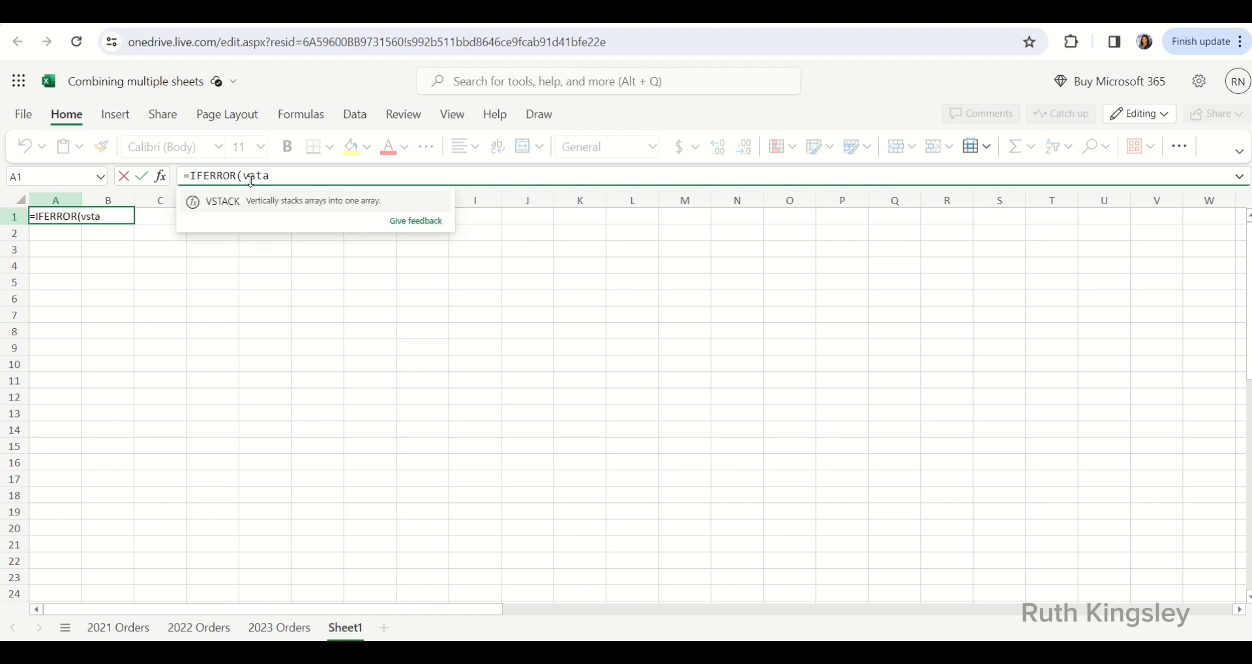
key(Tab)
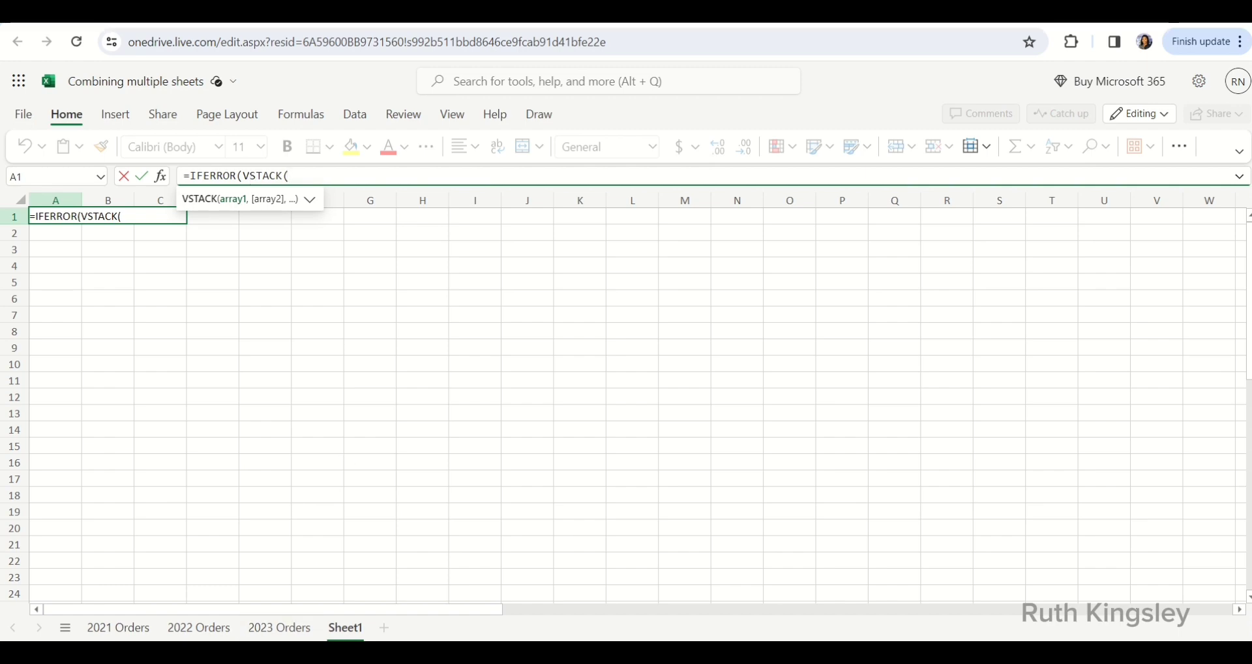
- Add Orders_2023[#Headers], Orders_2021, Orders_2022 and Orders_2023 as the VSTACK arrays
click(279, 628)
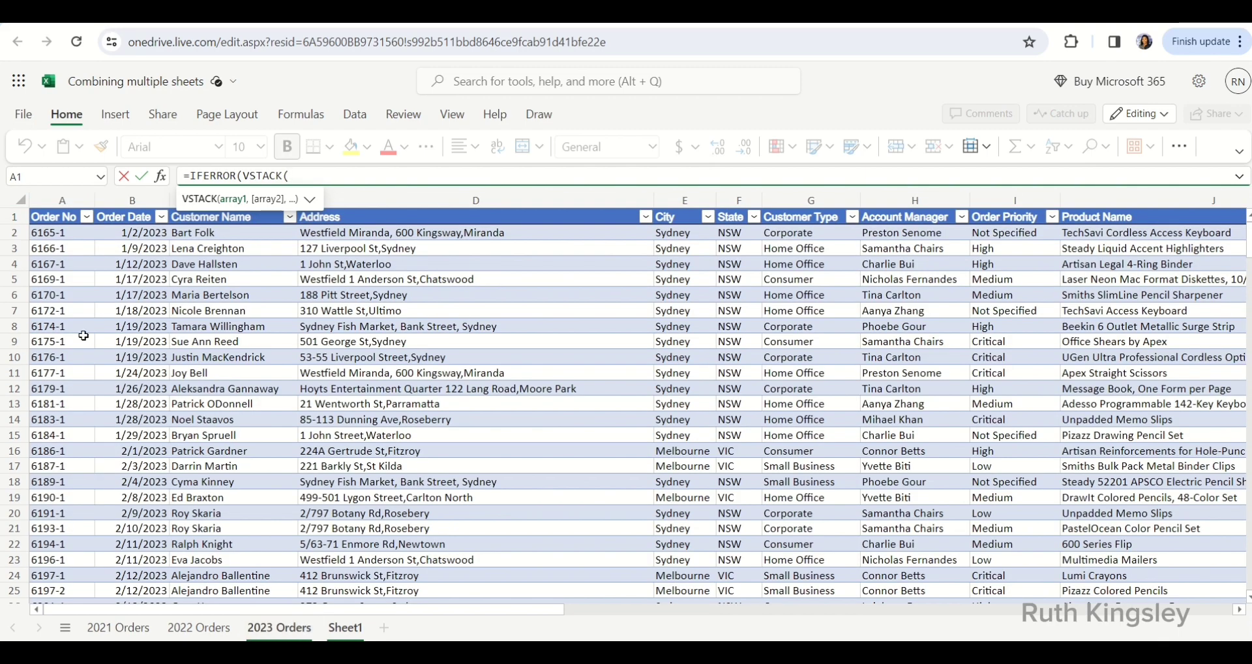
click(38, 217)
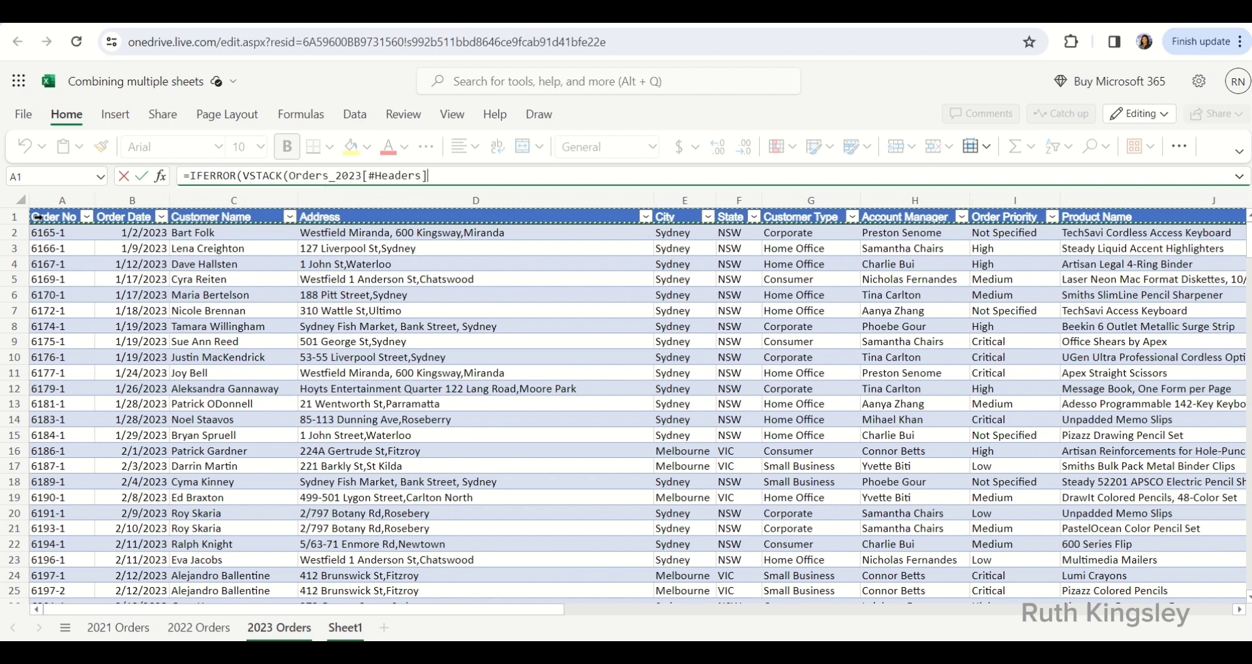
text(,)
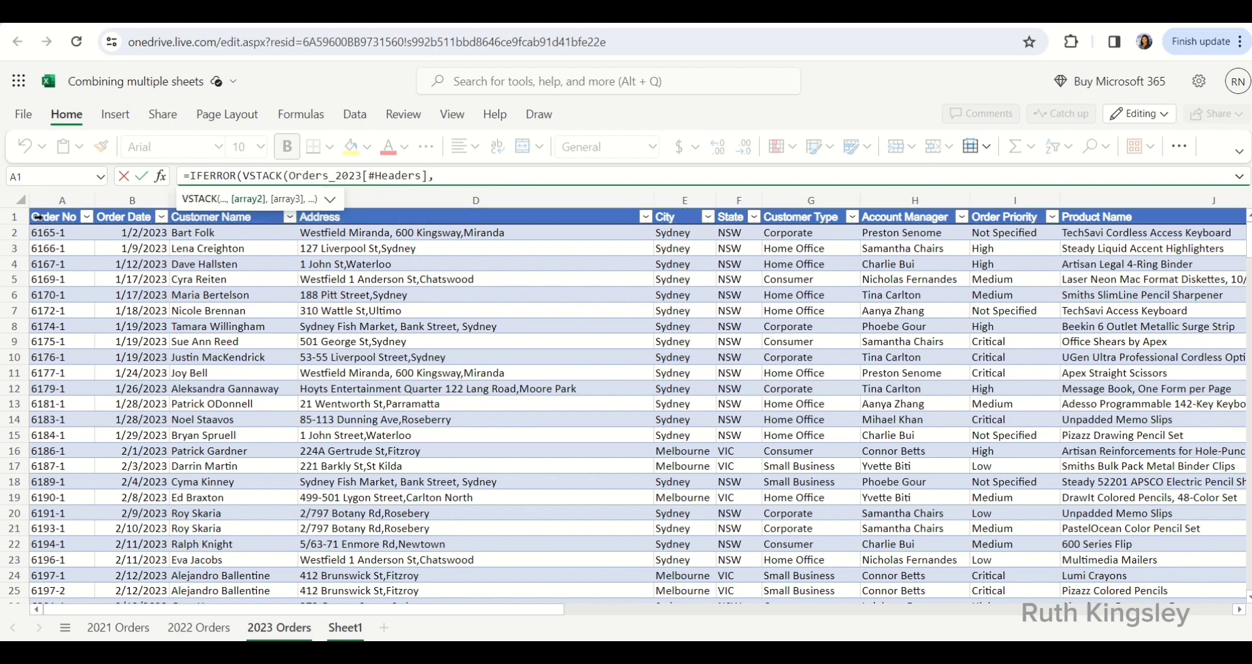
text(orde)
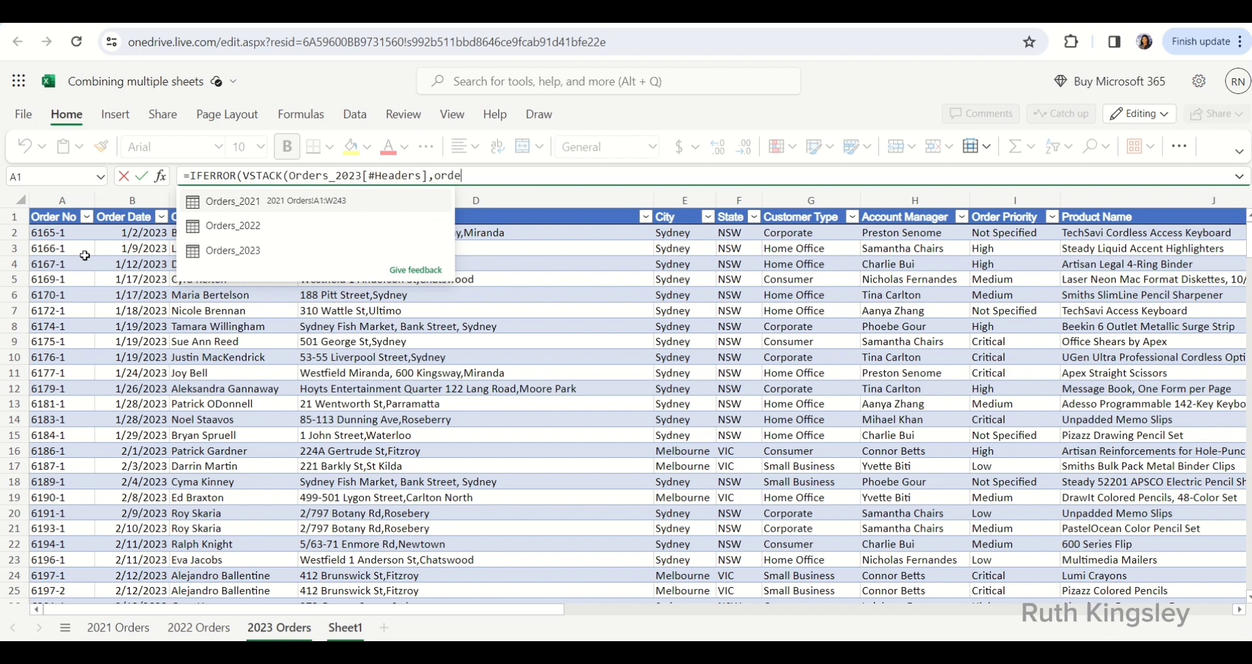
key(Tab)
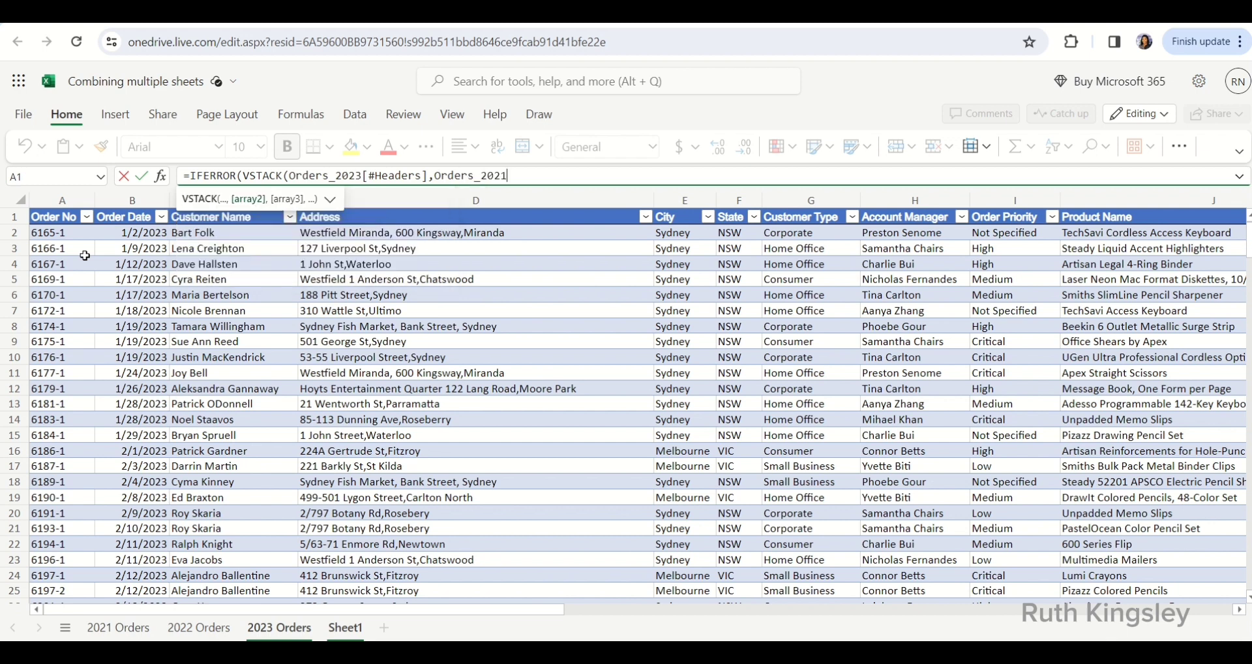
text(,order)
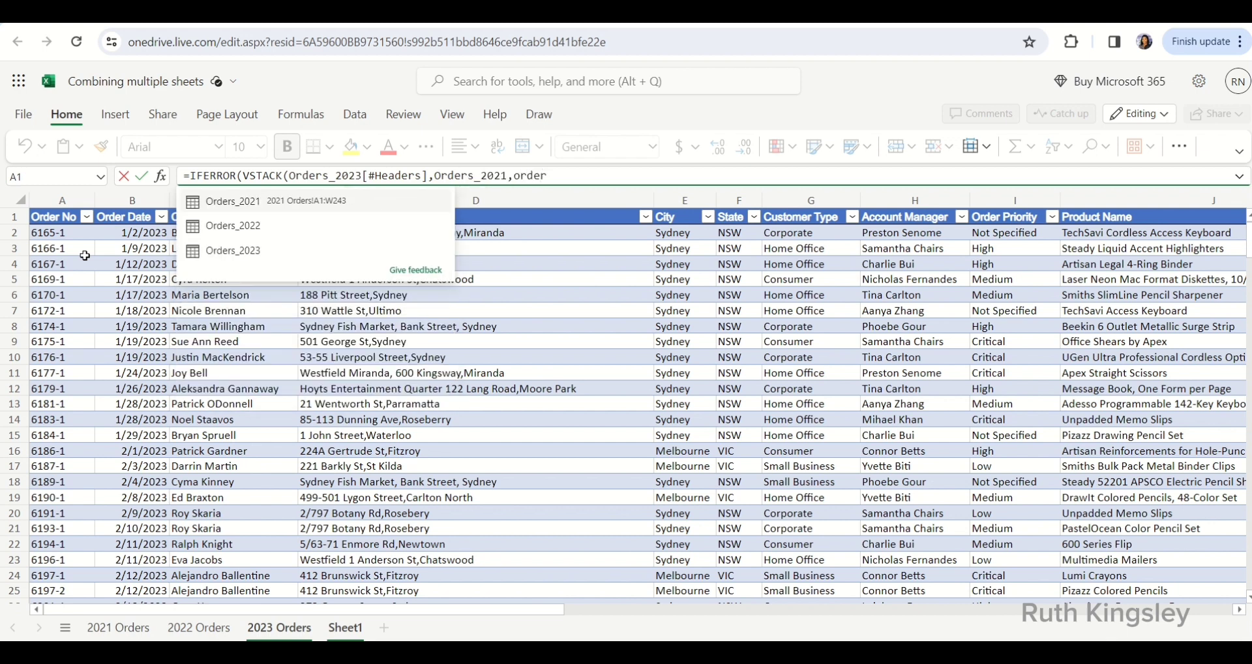
key(Down)
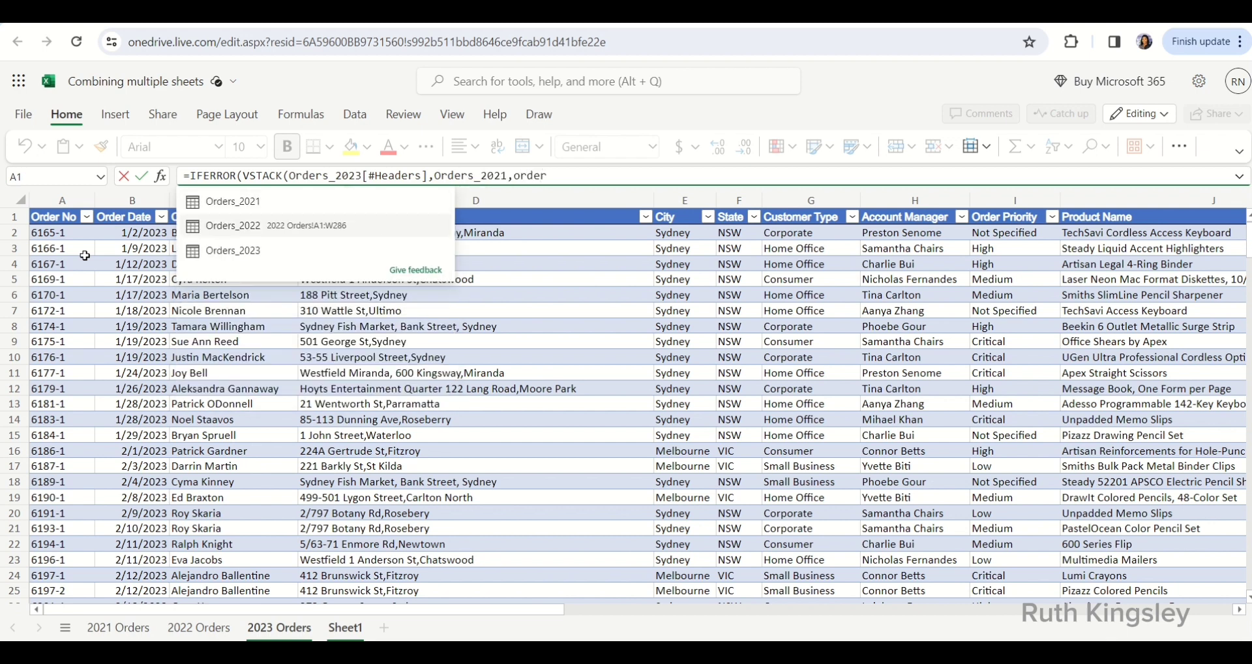
key(Tab)
text(,ord)
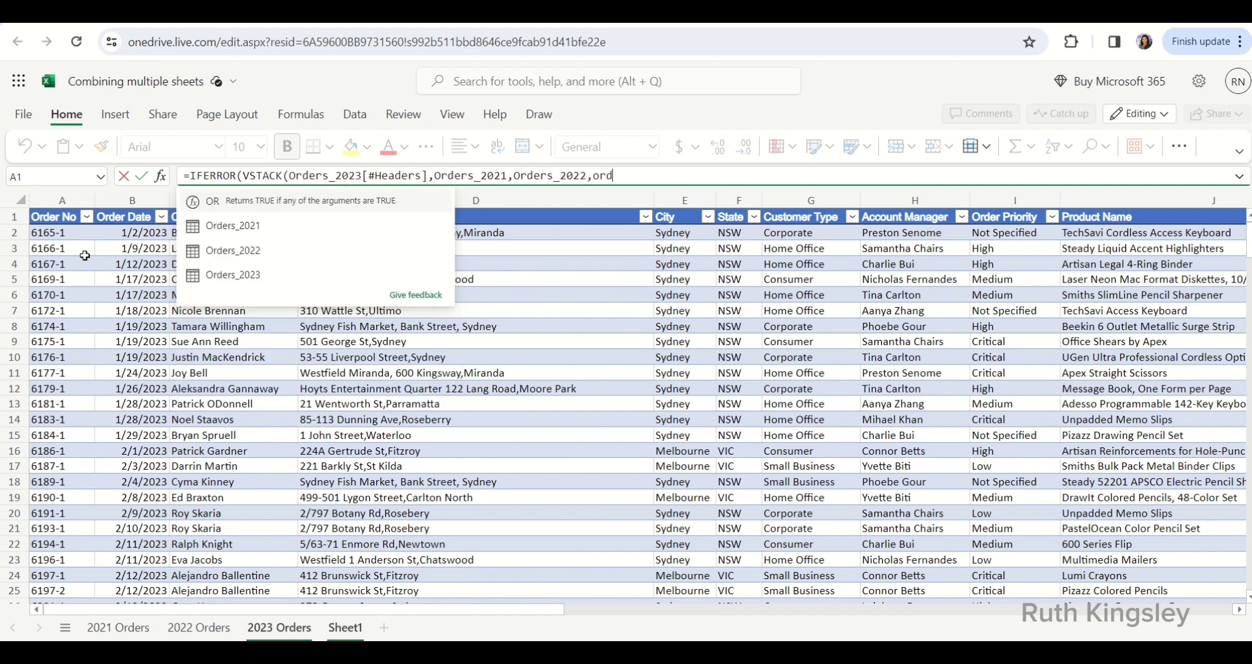
text(er)
key(Down)
key(Down)
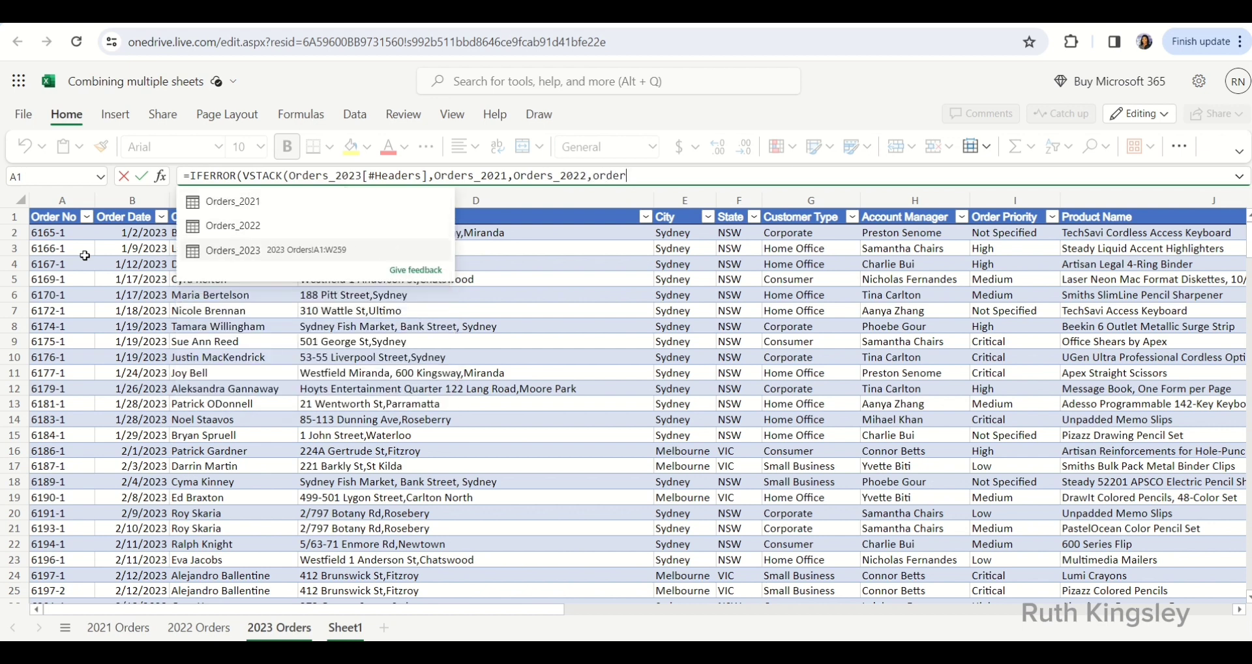
key(Tab)
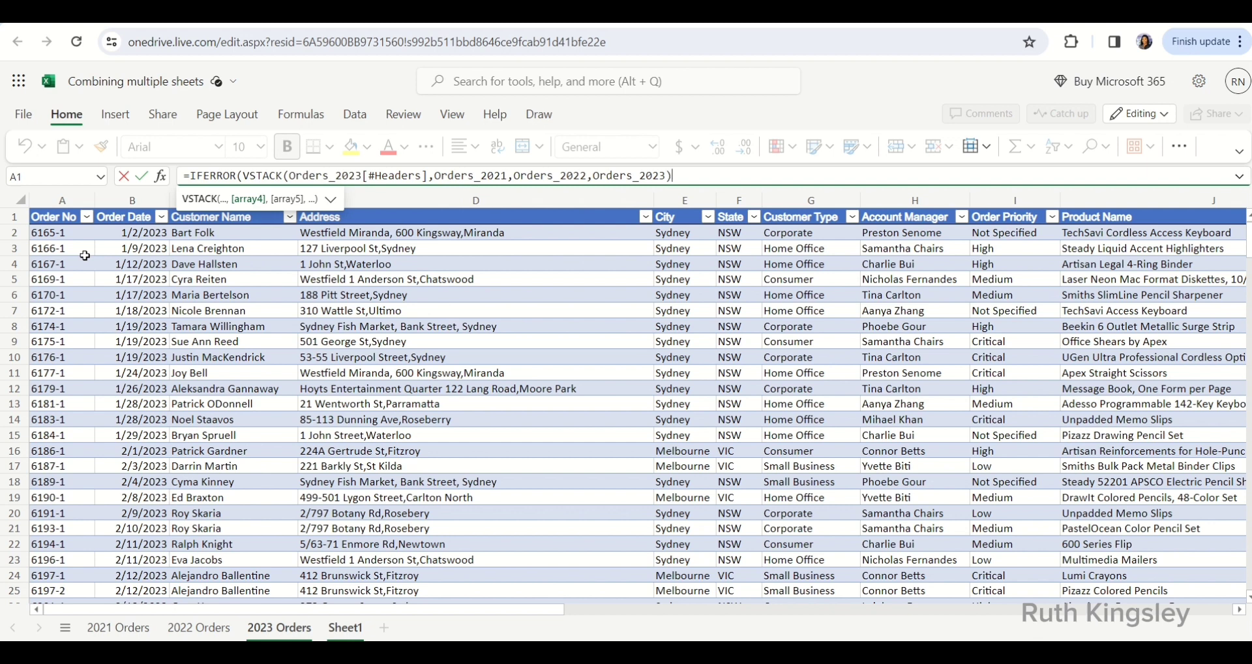
- Finish the formula with "" as the IFERROR fallback and enter it
text(),)
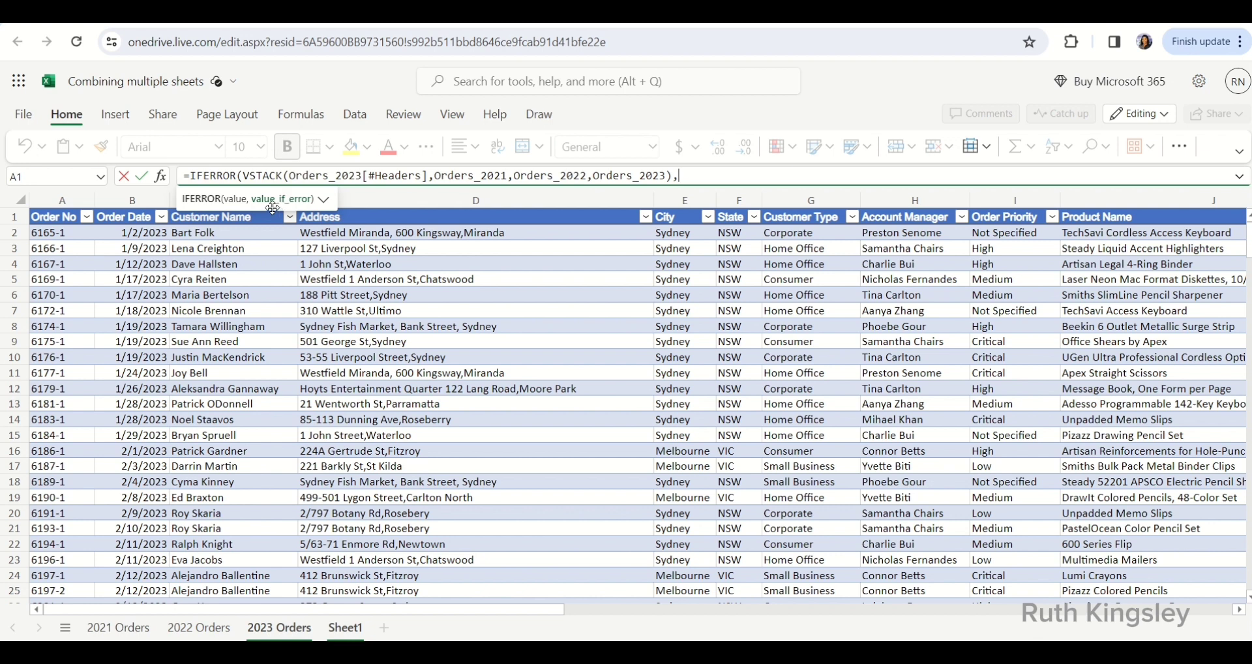
text("")
text())
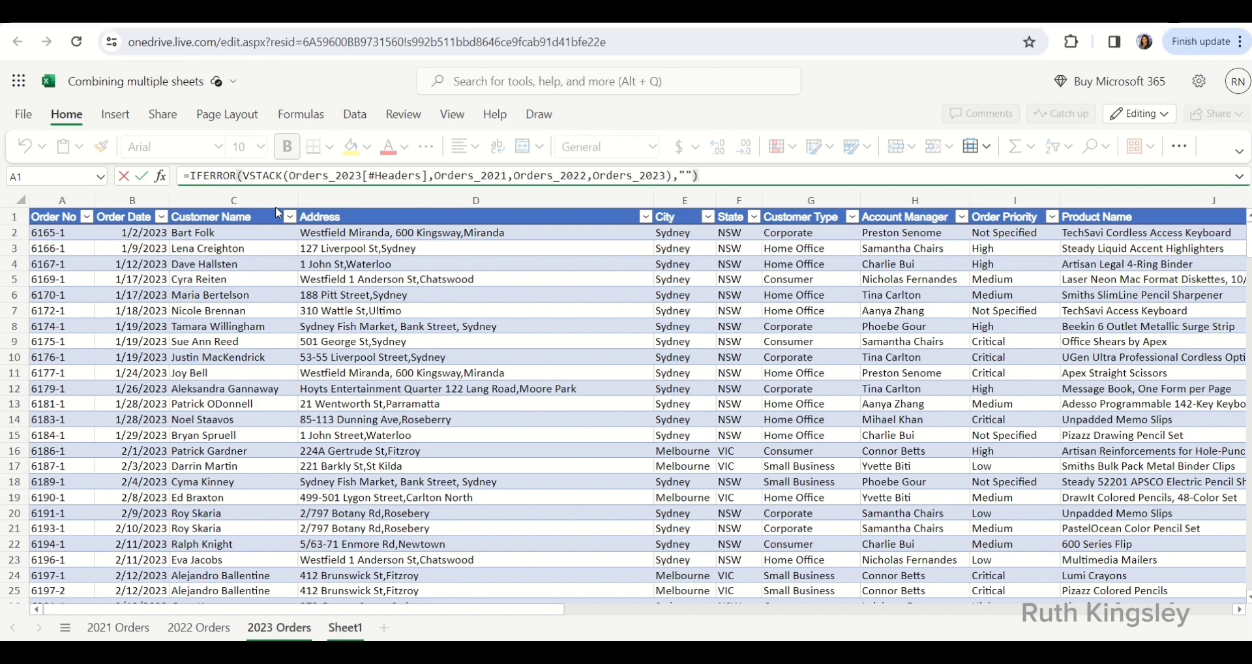
key(Return)
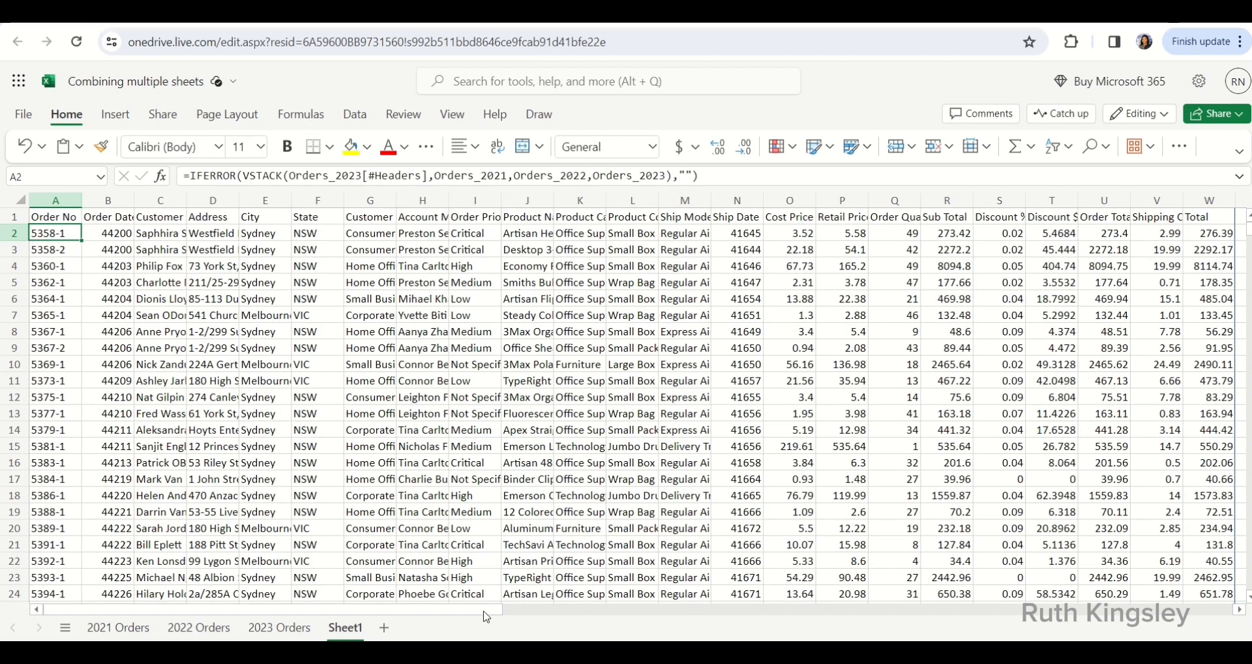
- Check the spilled combined order list, then switch to the workbook in desktop Excel
scroll(484, 613, right, 4)
scroll(480, 619, left, 4)
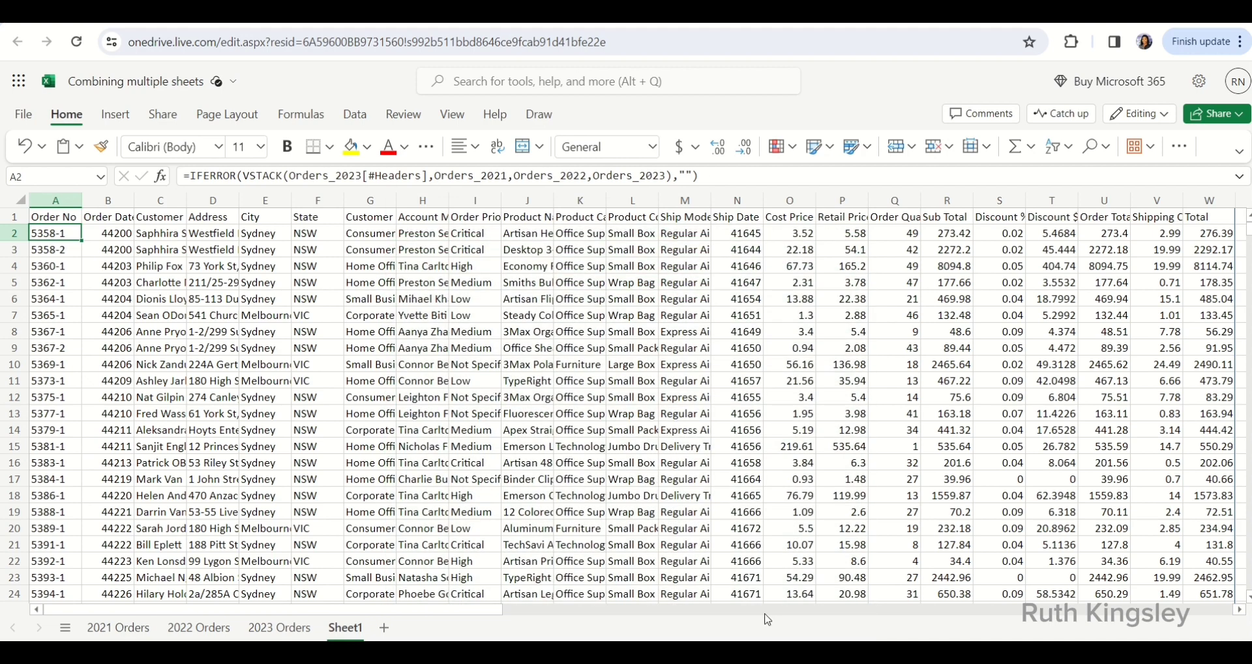
mouse_move(811, 656)
click(810, 597)
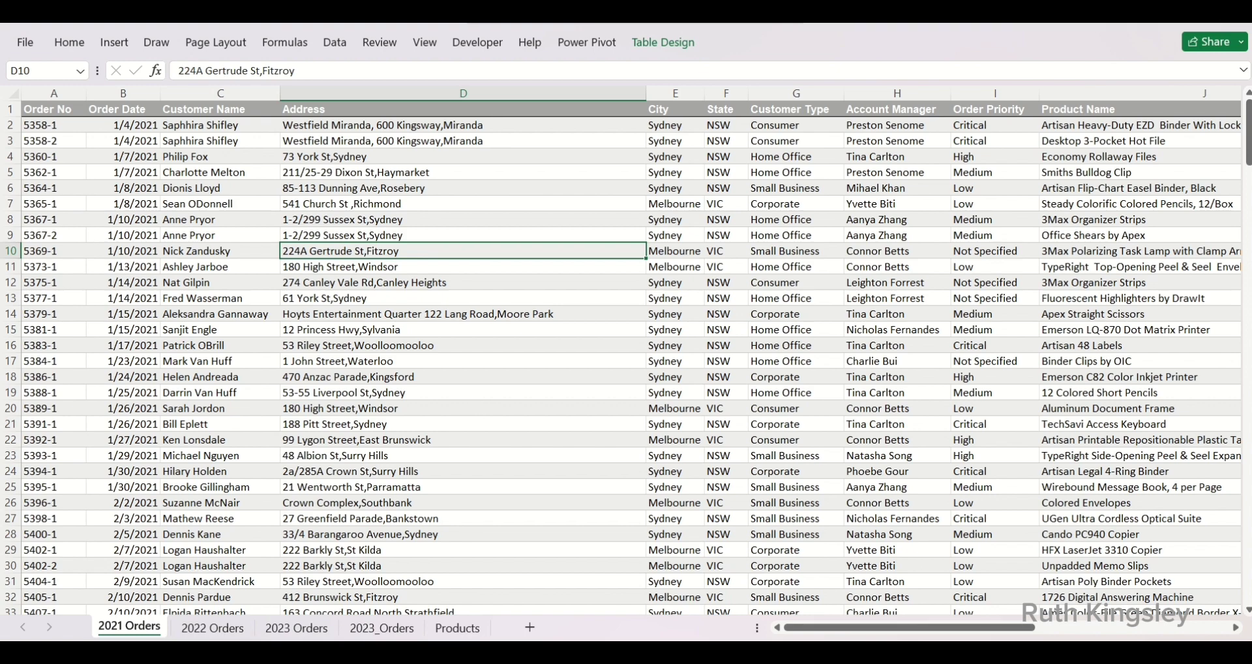
- Look over the 2022 and 2021 Orders sheets, then create a new blank workbook
click(204, 630)
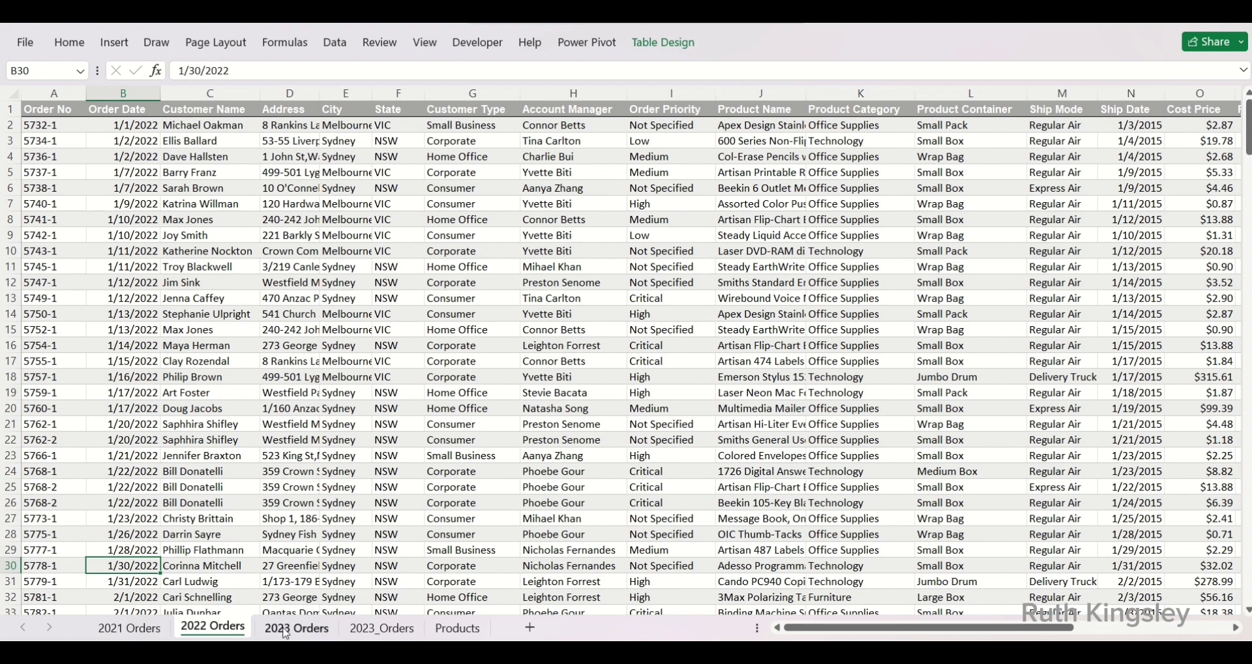
click(129, 628)
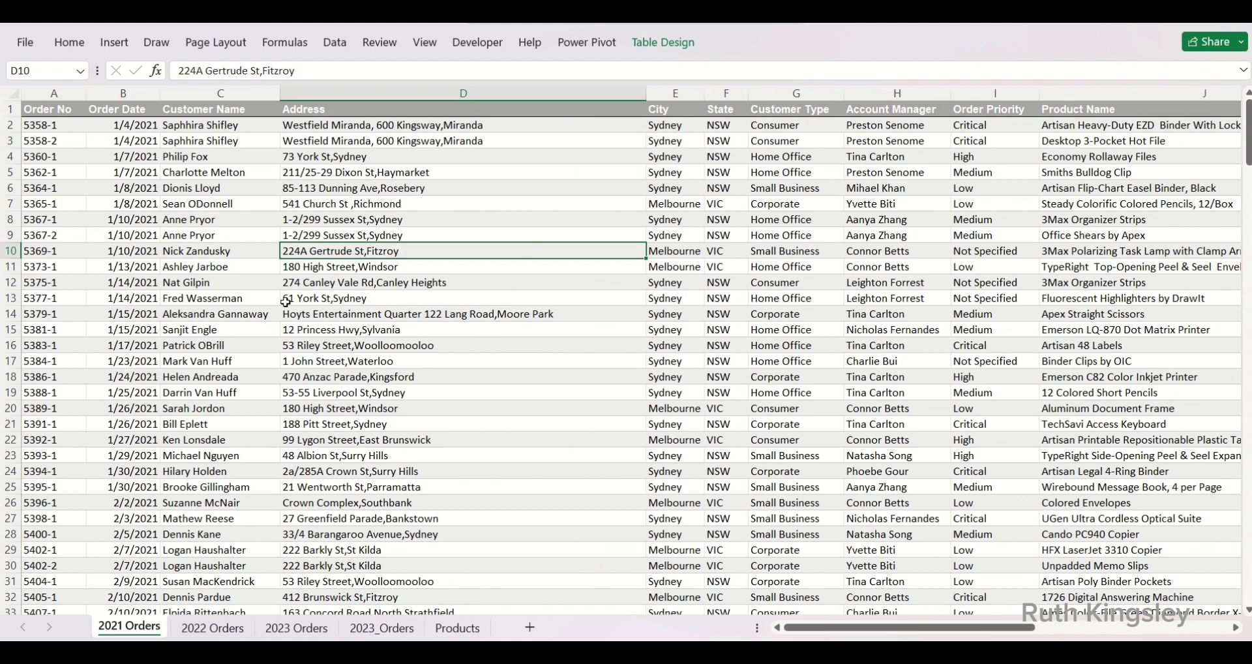
key(ctrl+n)
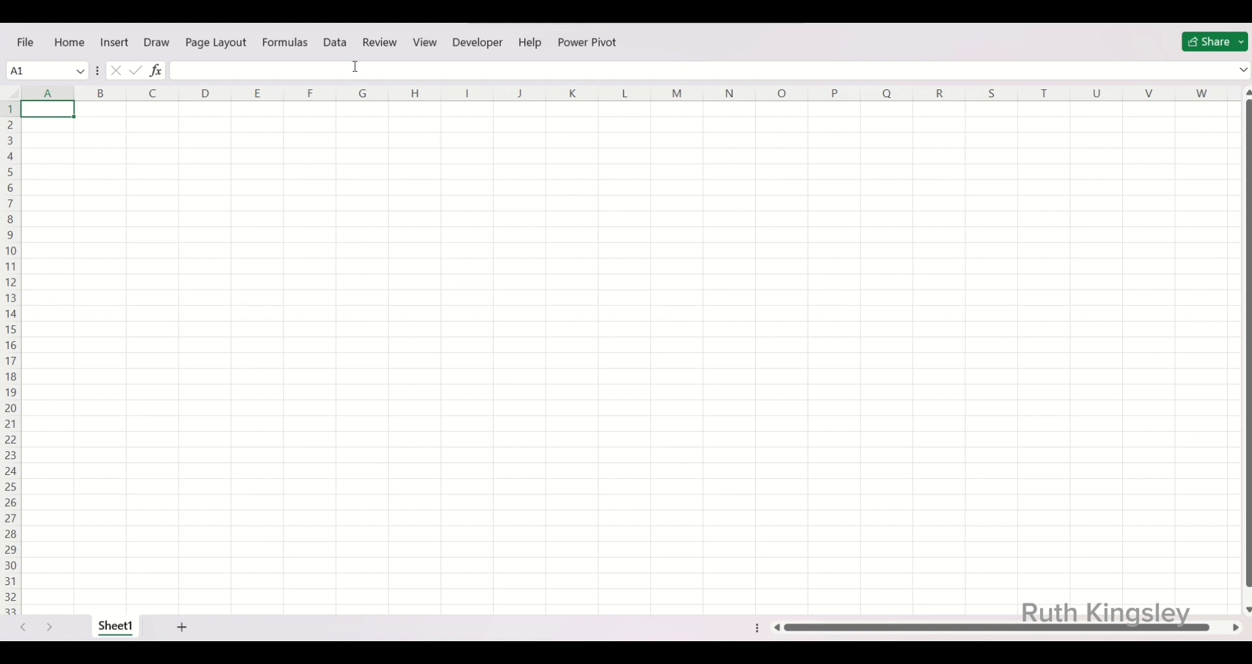
- Get data from an Excel workbook, importing the Combining multiple sheets file
click(336, 46)
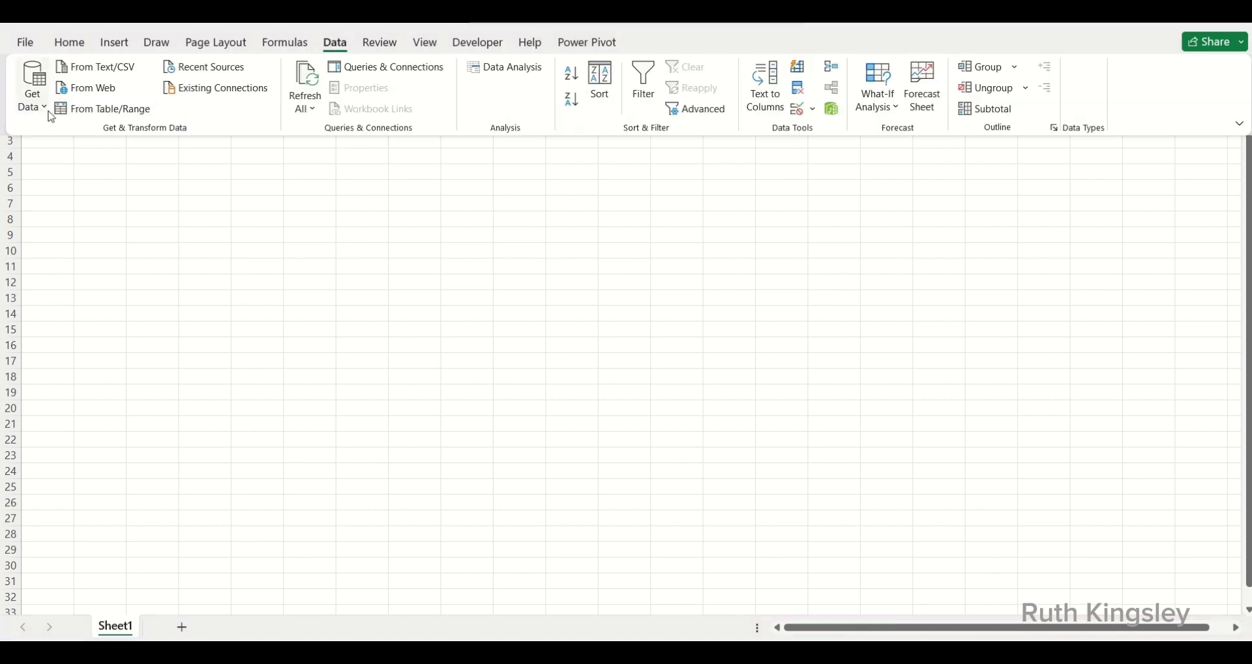
click(45, 113)
mouse_move(86, 132)
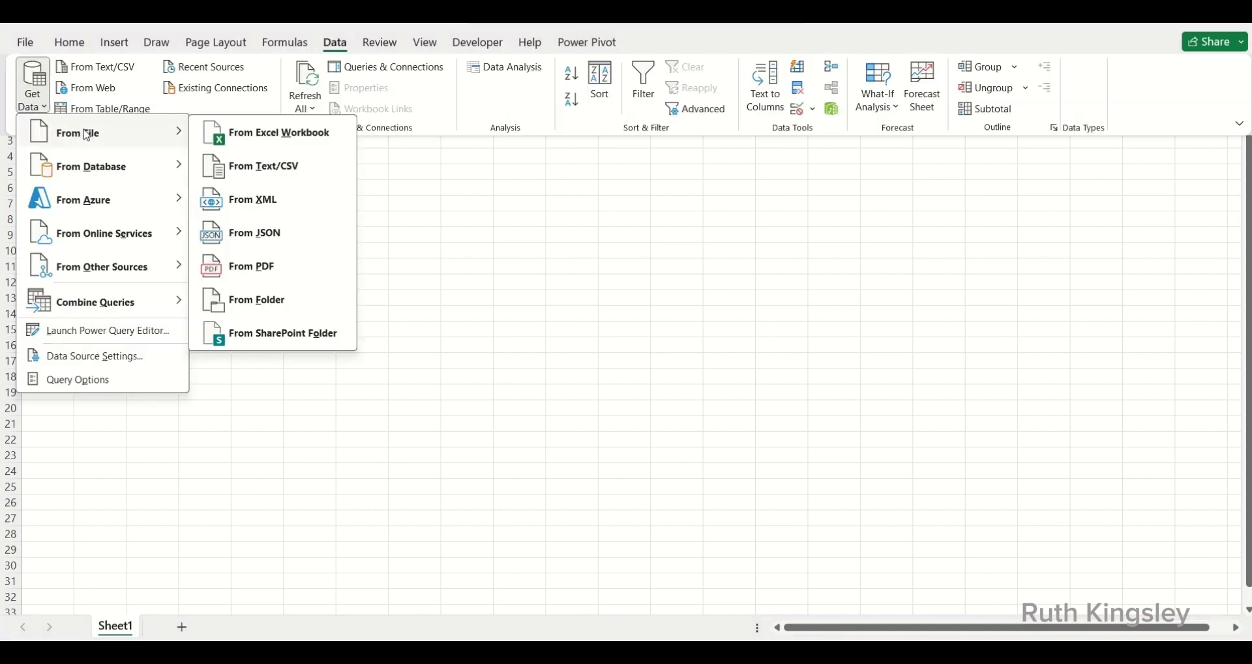
click(263, 138)
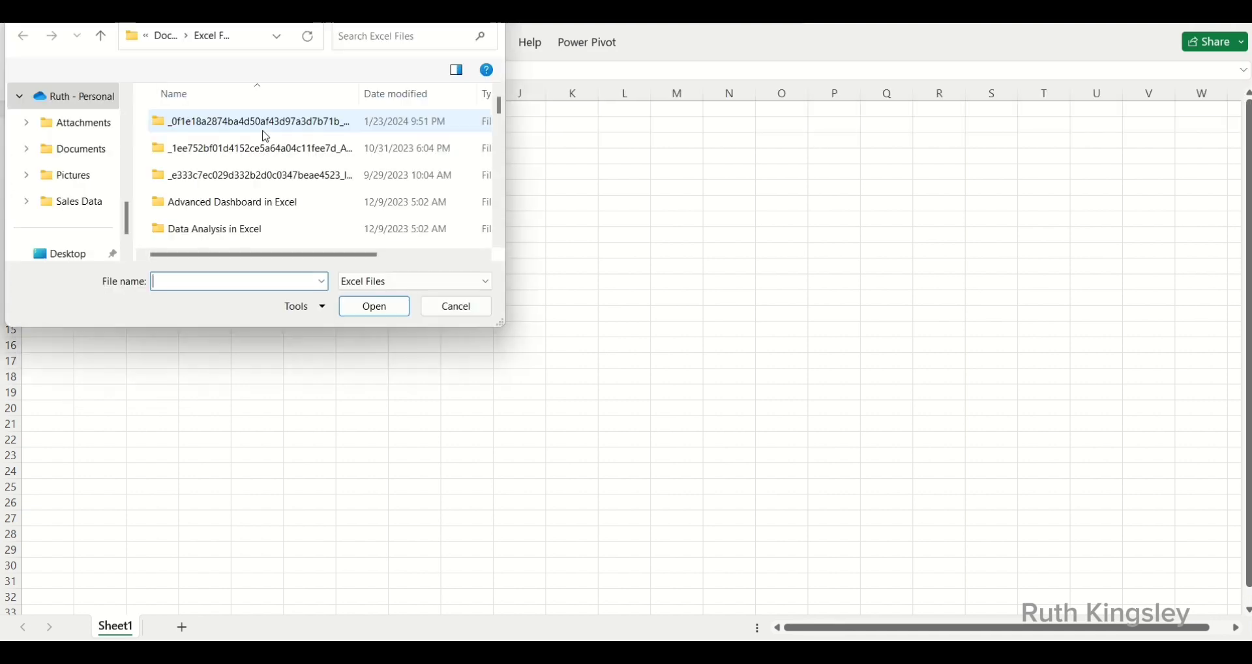
drag(501, 107, 502, 146)
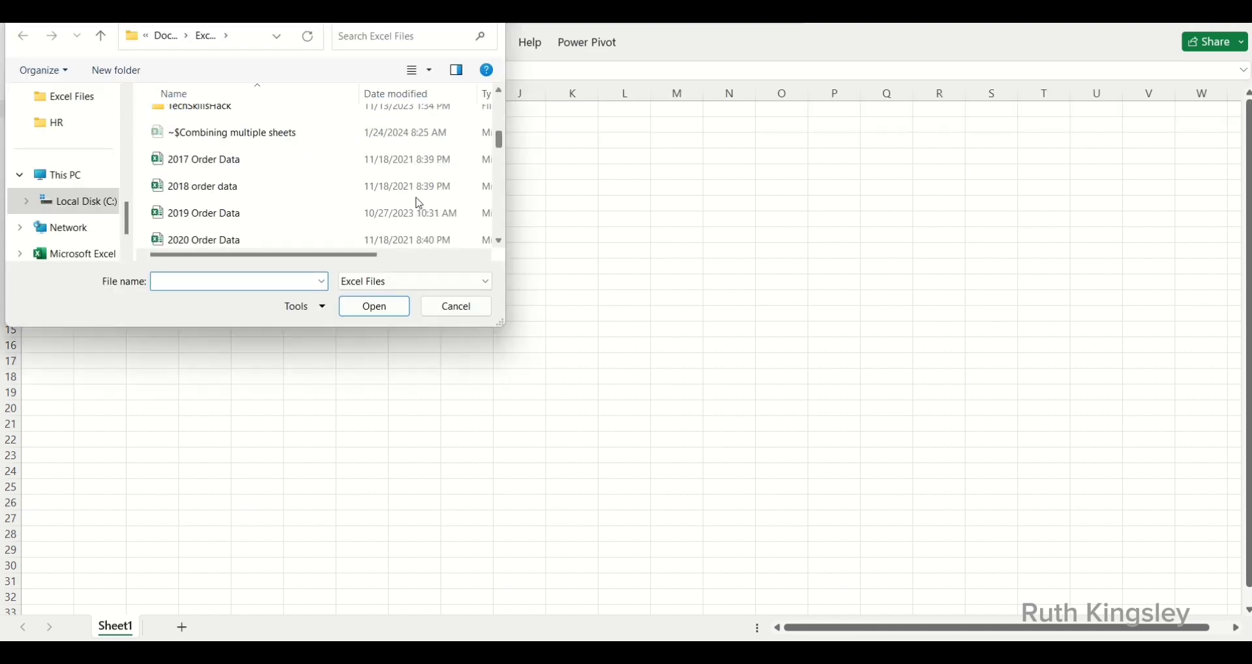
click(187, 143)
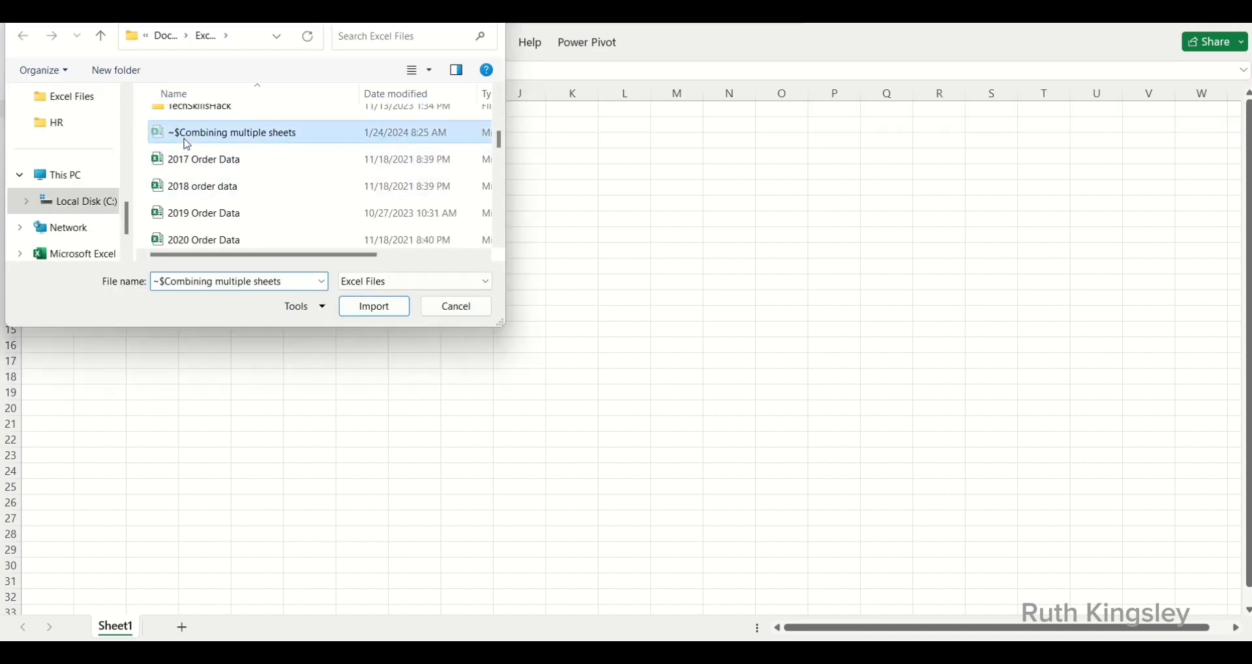
click(165, 283)
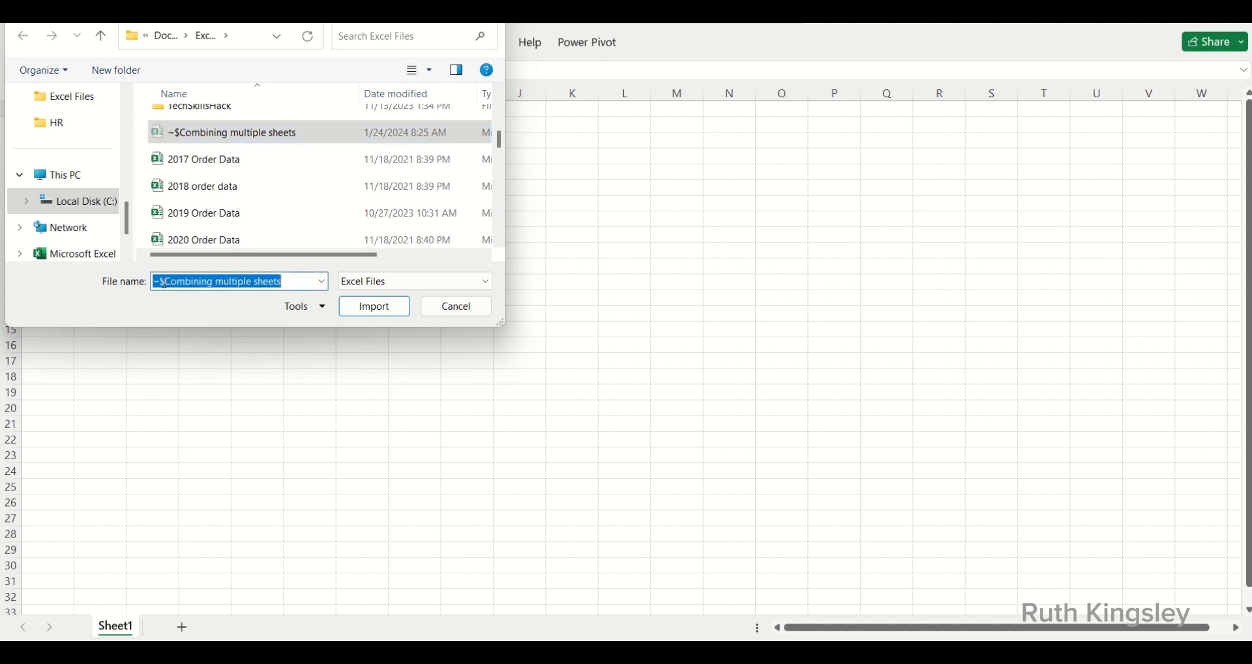
click(375, 308)
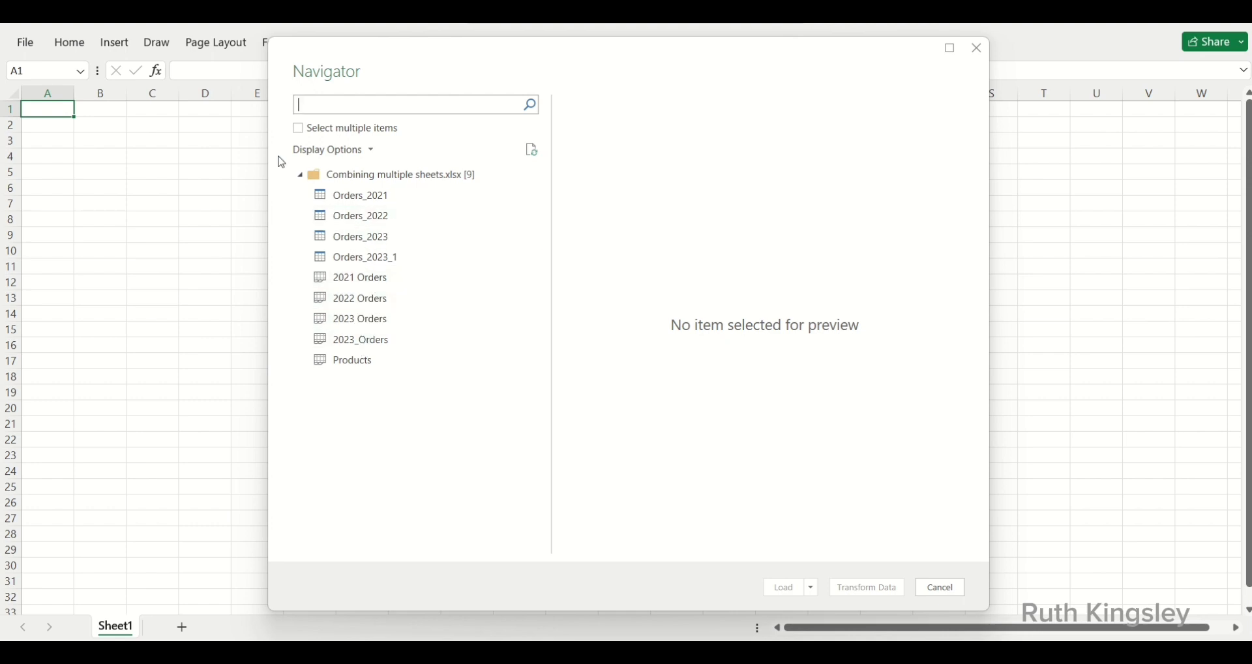
- Enable multiple selection and tick the Orders_2021, Orders_2022 and Orders_2023 tables in Navigator
click(302, 130)
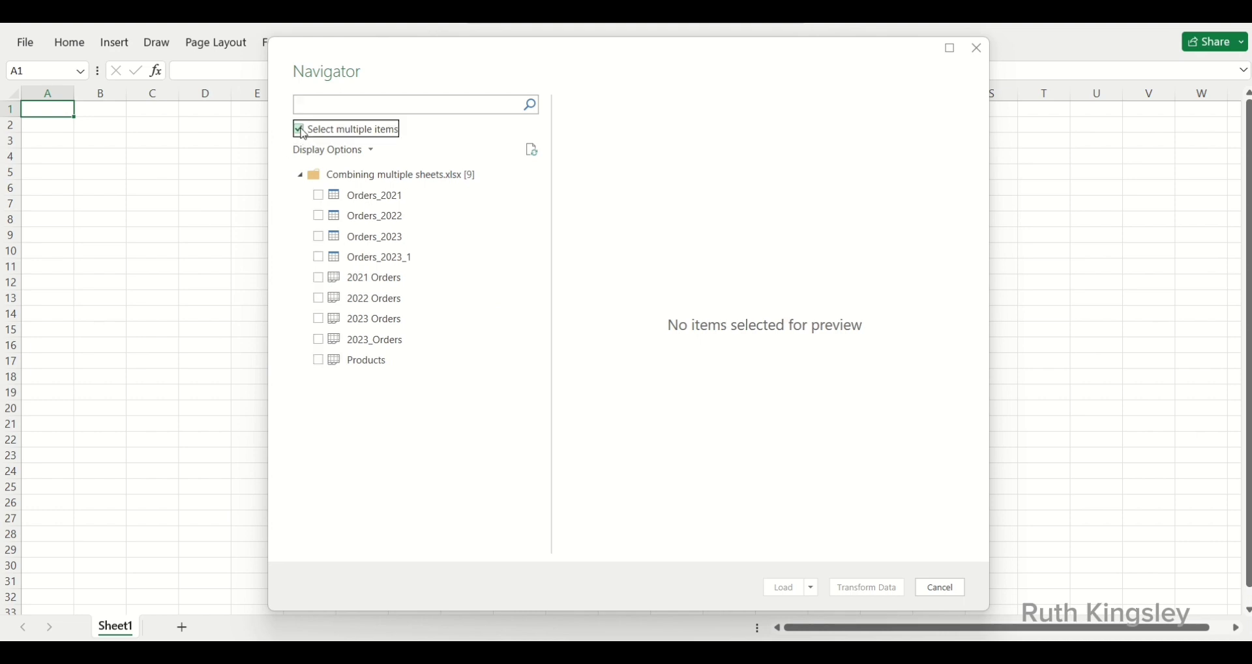
click(321, 201)
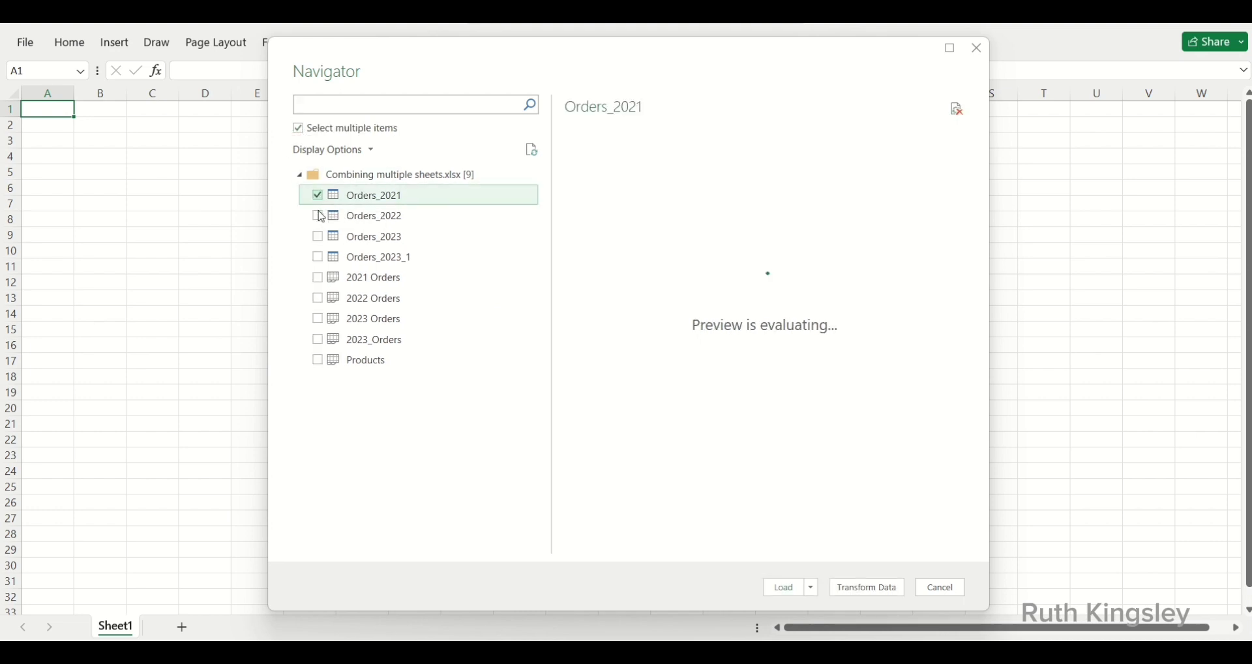
click(319, 217)
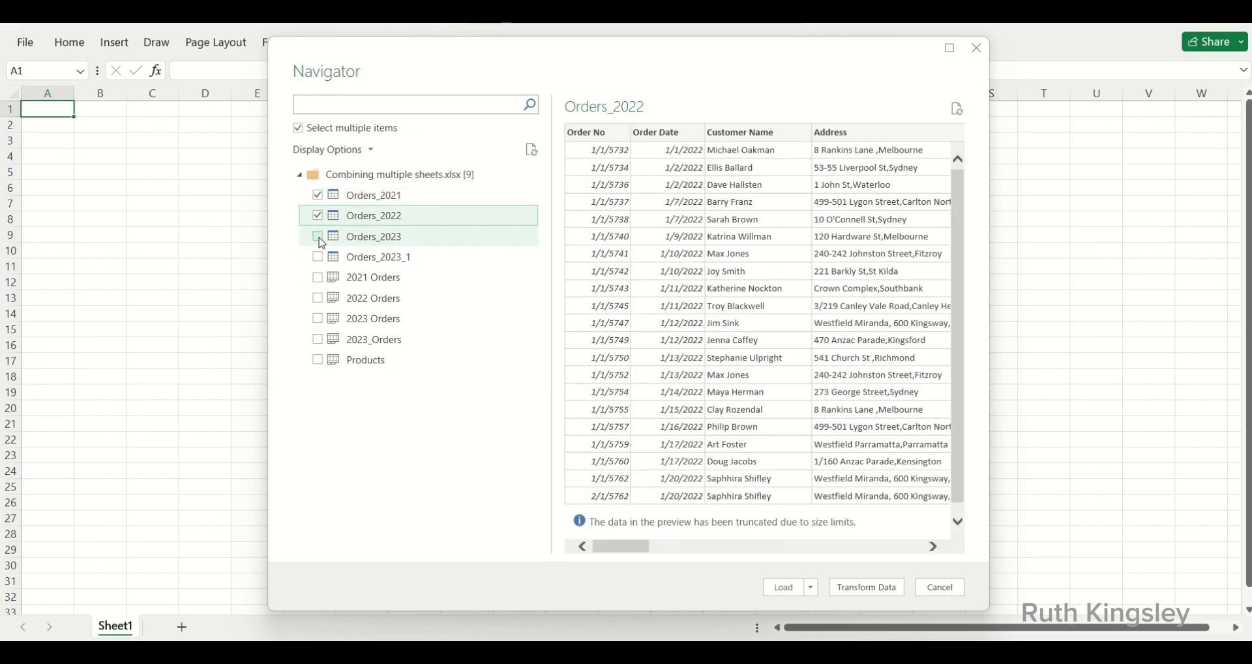
click(319, 238)
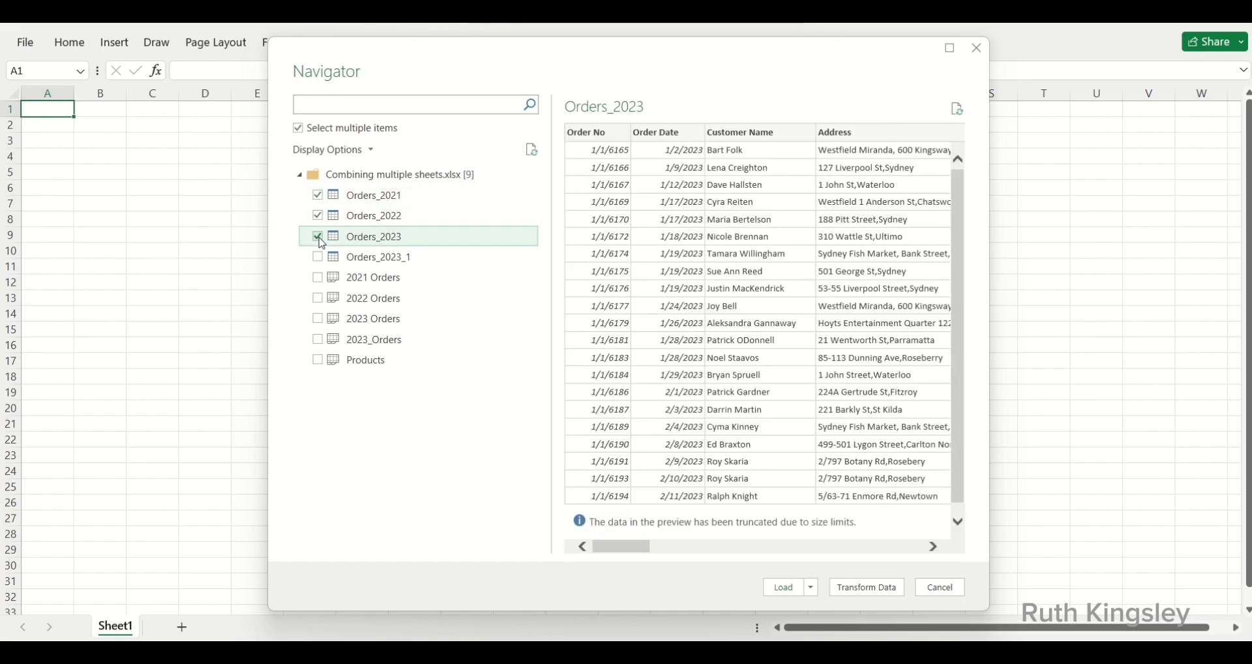
- Load the three Orders tables into Power Query Editor and show the Append Queries options
click(865, 590)
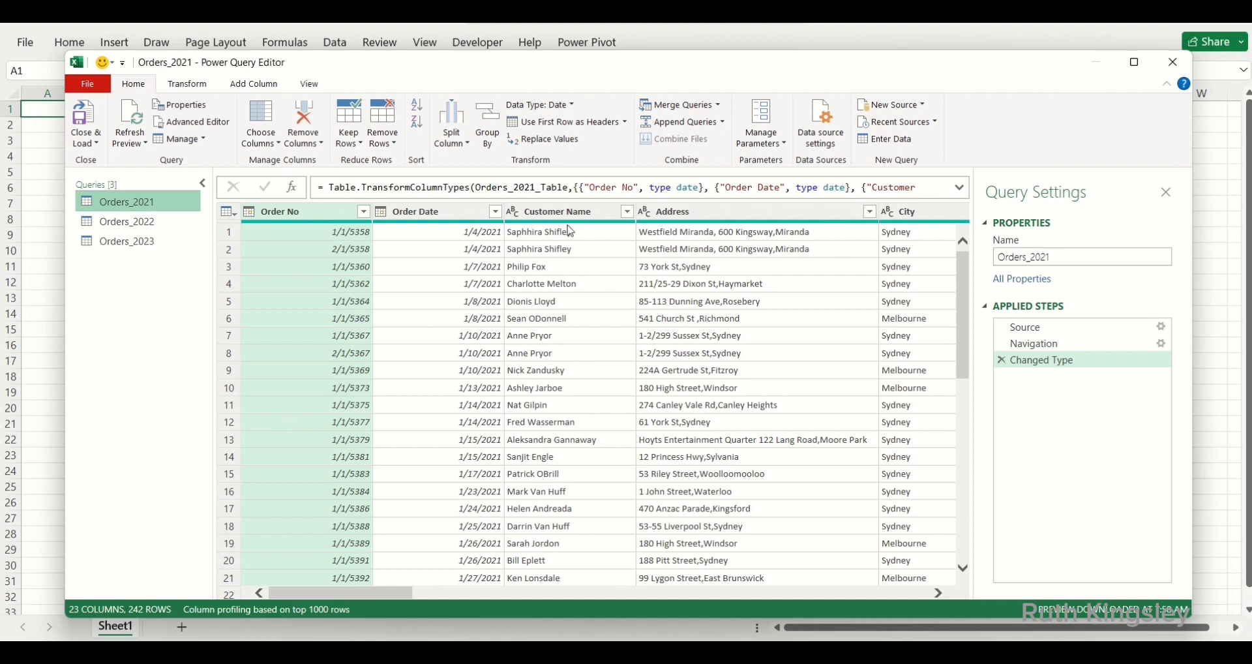
click(724, 127)
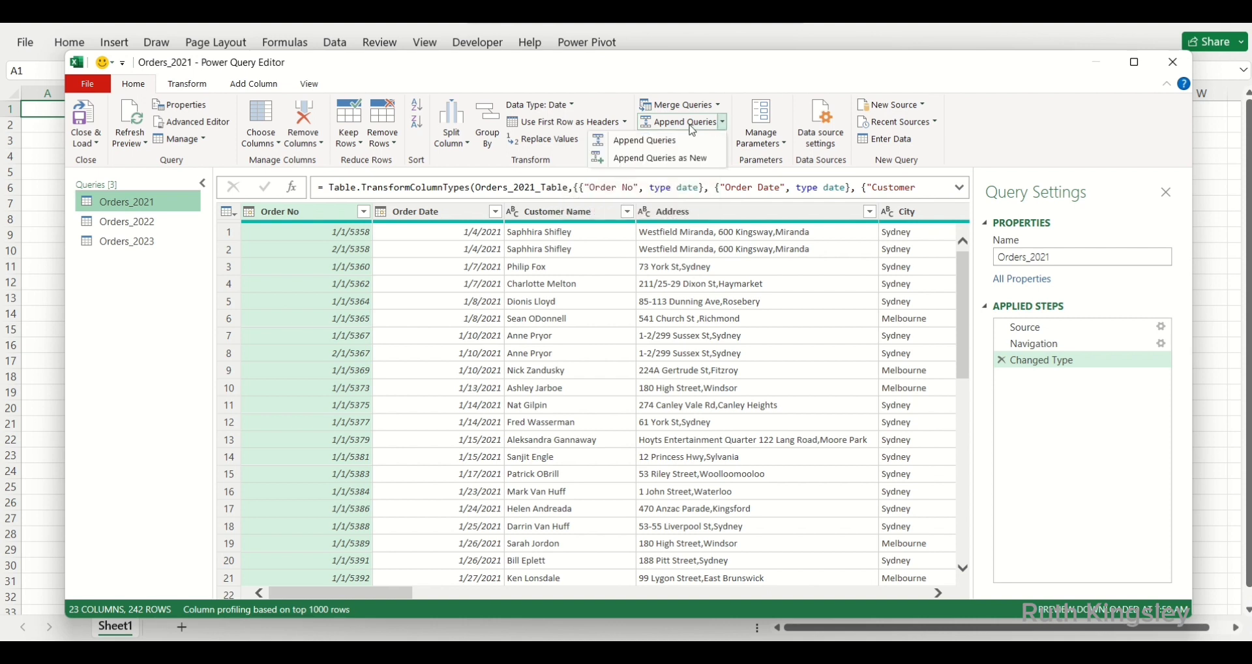
- Append Orders_2022 and Orders_2023 to Orders_2021 as new query Append1 (23 columns, 785 rows)
click(655, 159)
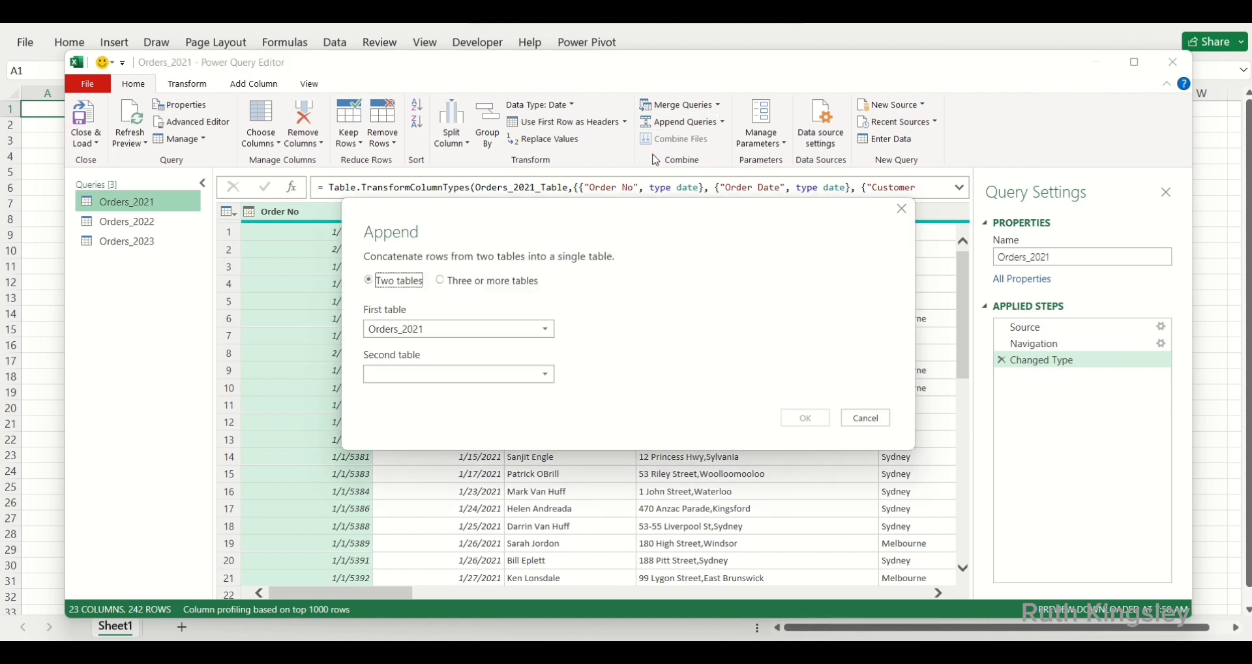
click(447, 285)
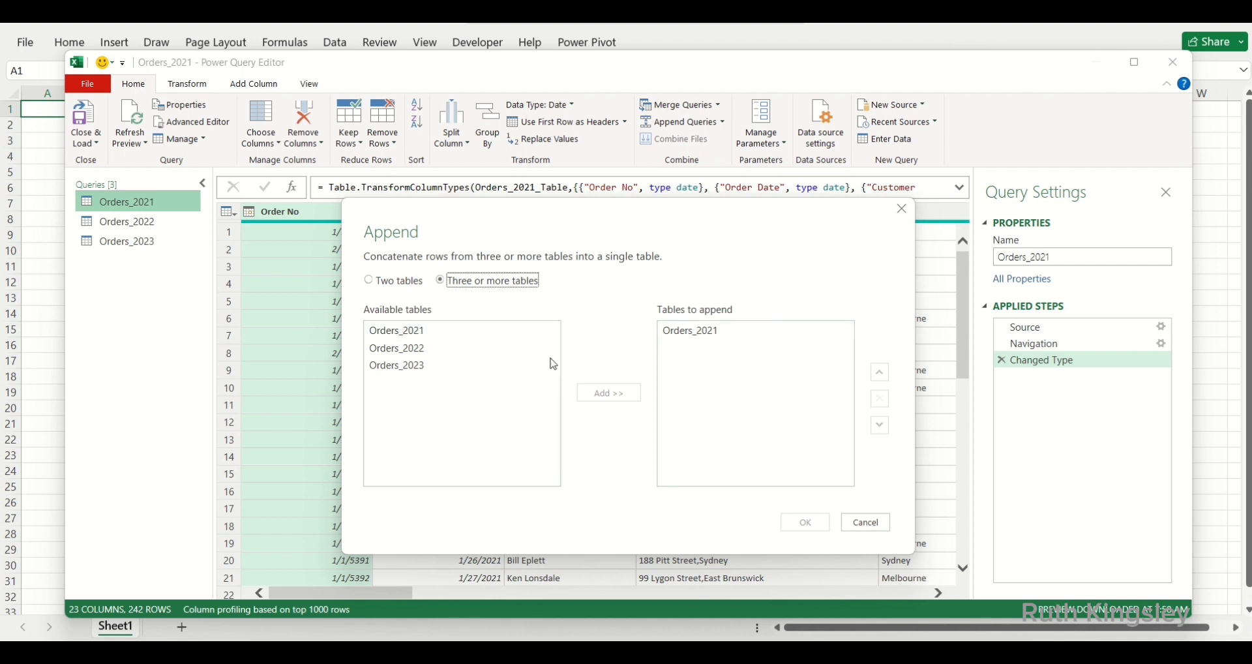
click(447, 349)
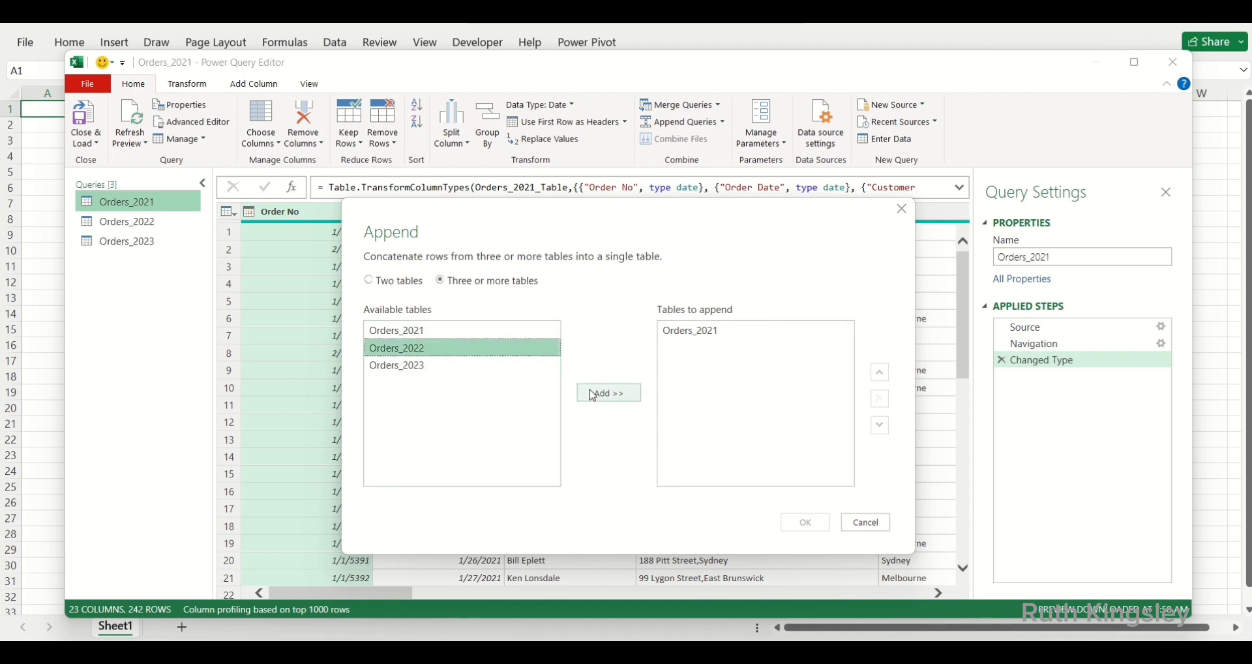
click(593, 394)
click(462, 370)
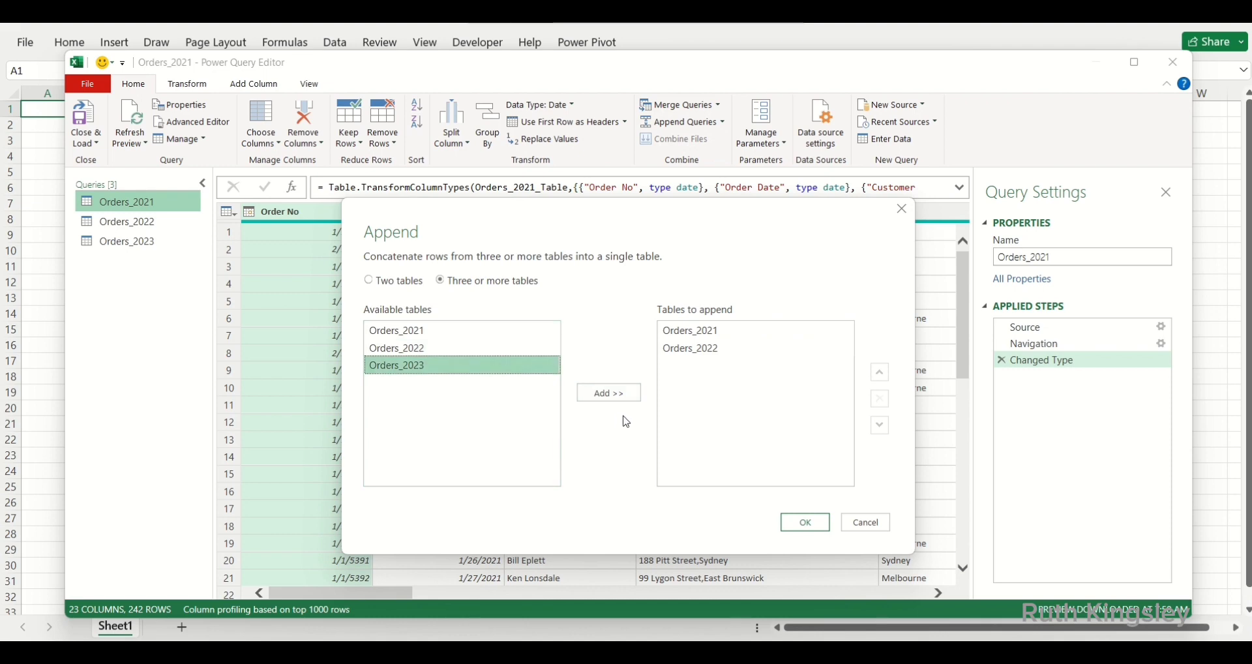
click(617, 395)
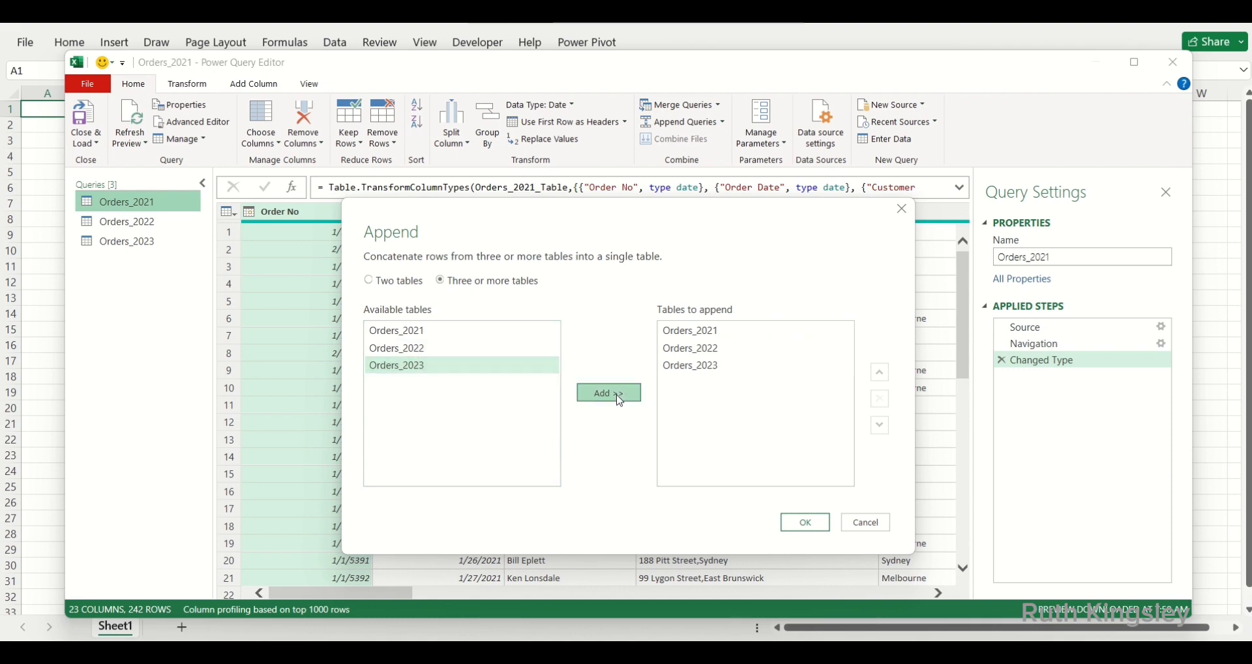
click(797, 523)
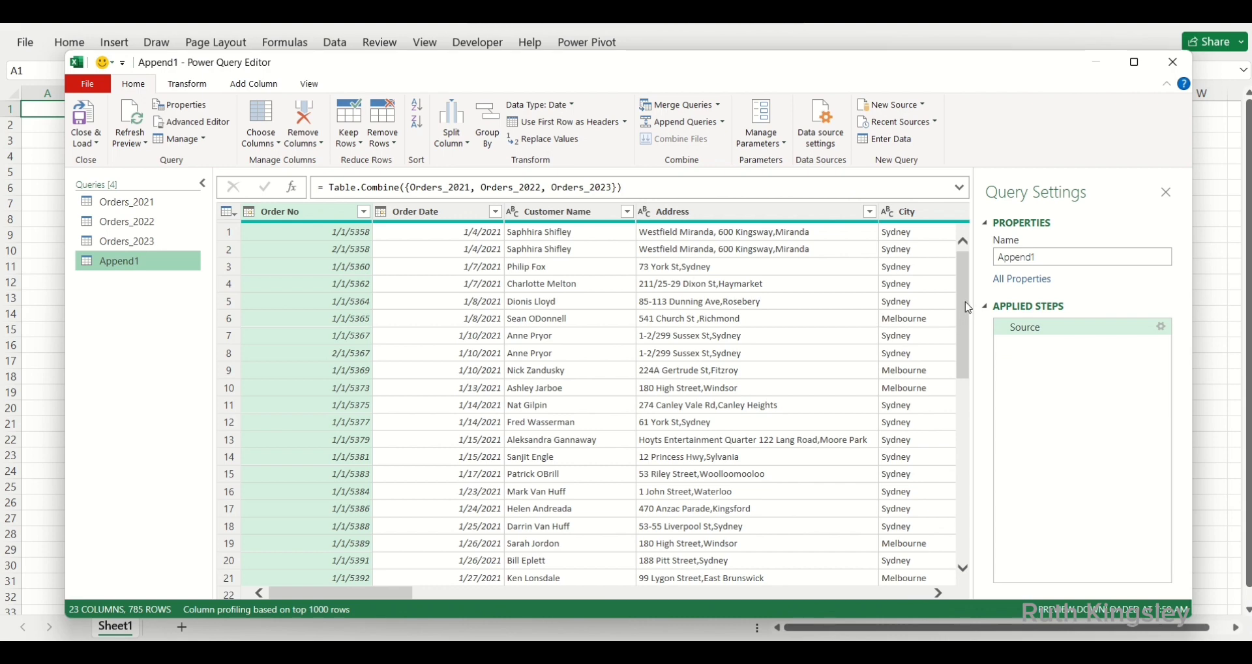
mouse_move(965, 309)
mouse_down()
mouse_move(977, 463)
mouse_move(969, 300)
mouse_up()
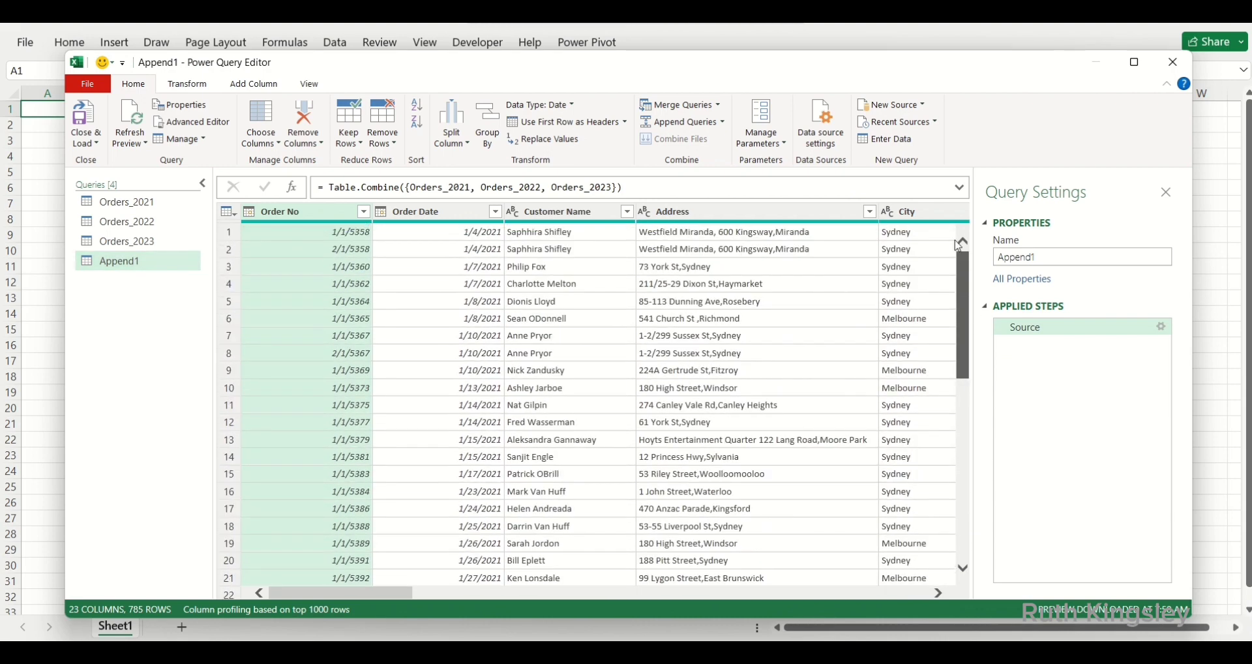
- Rename the Append1 query to Sales Data and bring up the Close & Load options
double_click(144, 263)
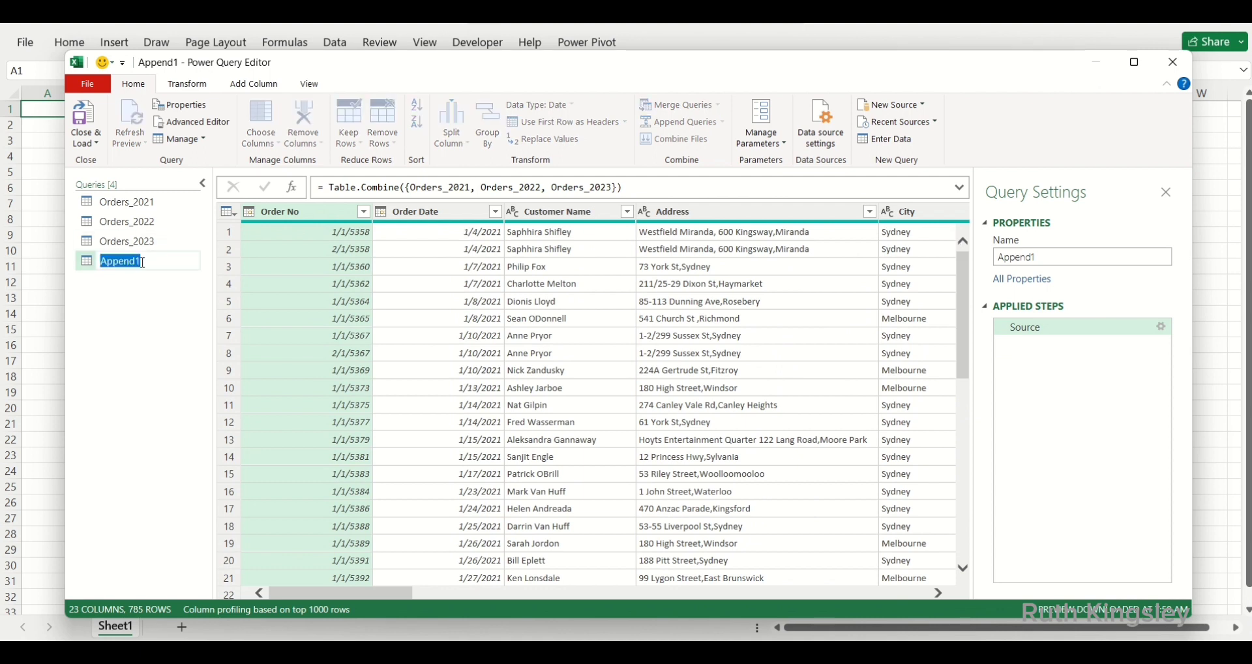
text(ales Data)
key(Return)
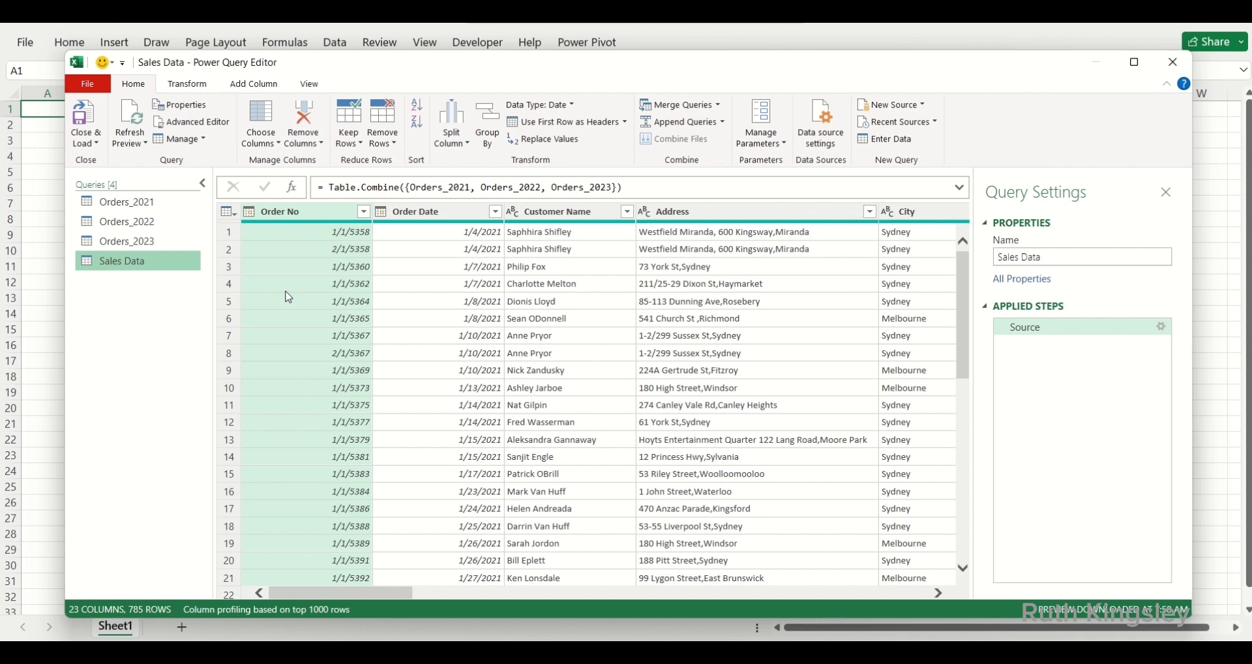
click(96, 144)
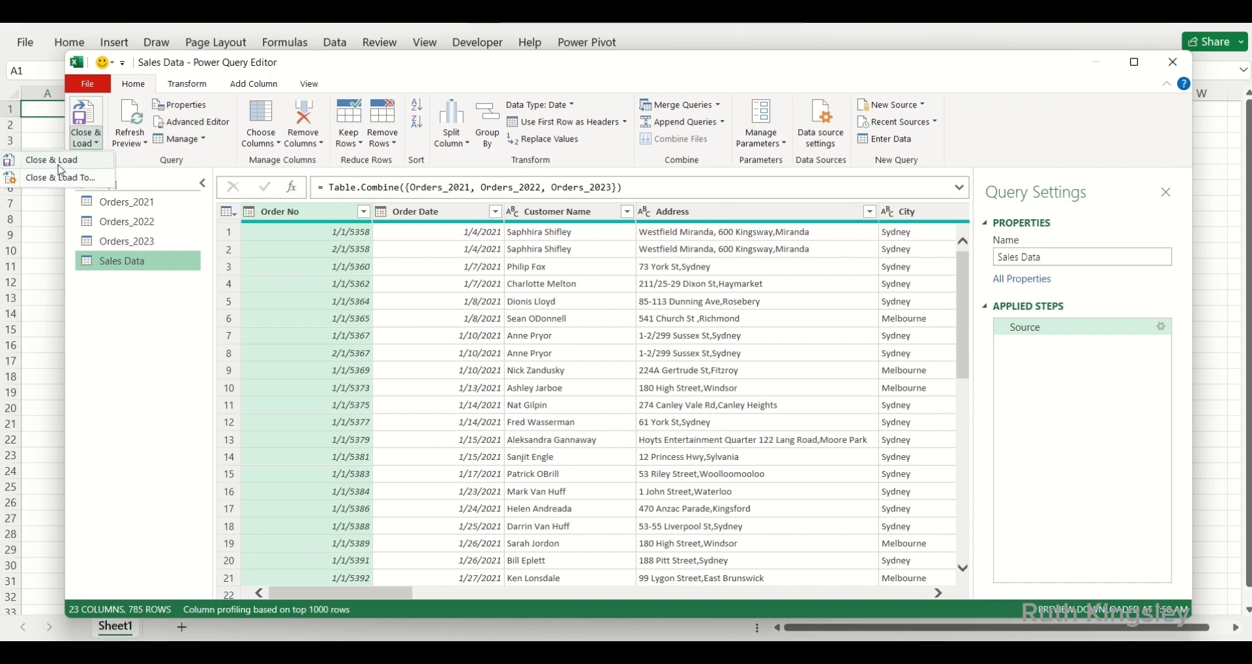
- Close & Load so Sales Data's 785 rows land on their own sheet beside the Orders sheets
click(60, 166)
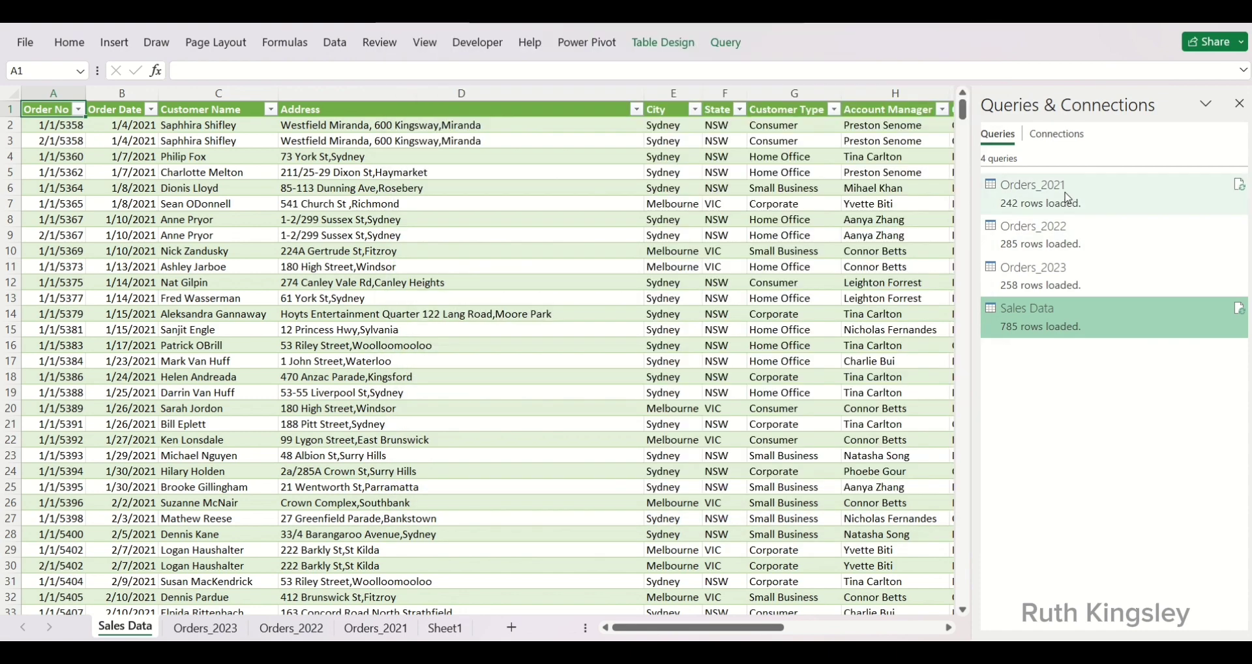
mouse_move(1067, 197)
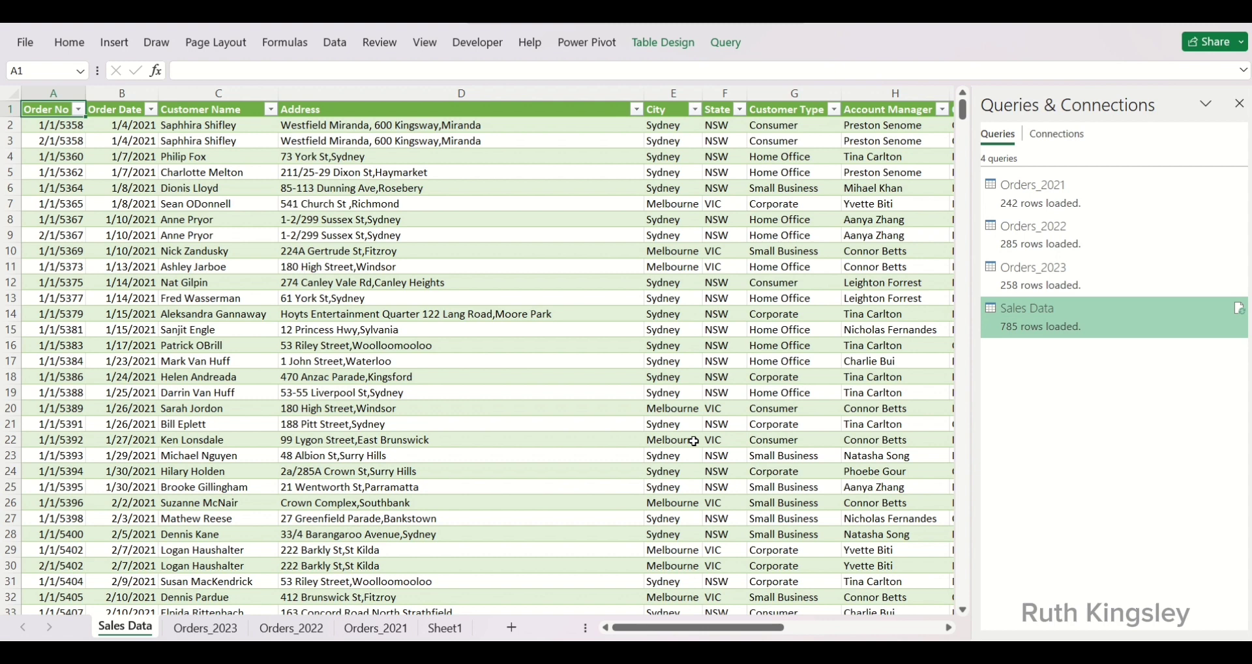
- From Sheet1, launch the Power Query Editor through Data > Get Data
click(451, 630)
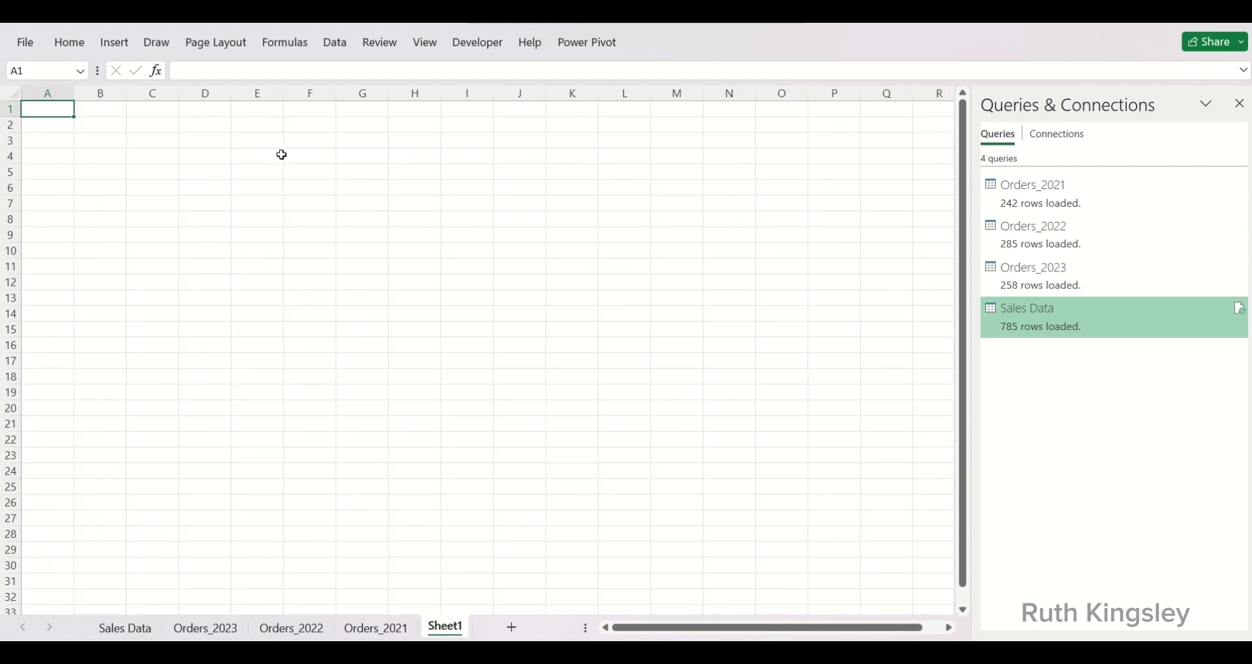
click(336, 47)
click(32, 85)
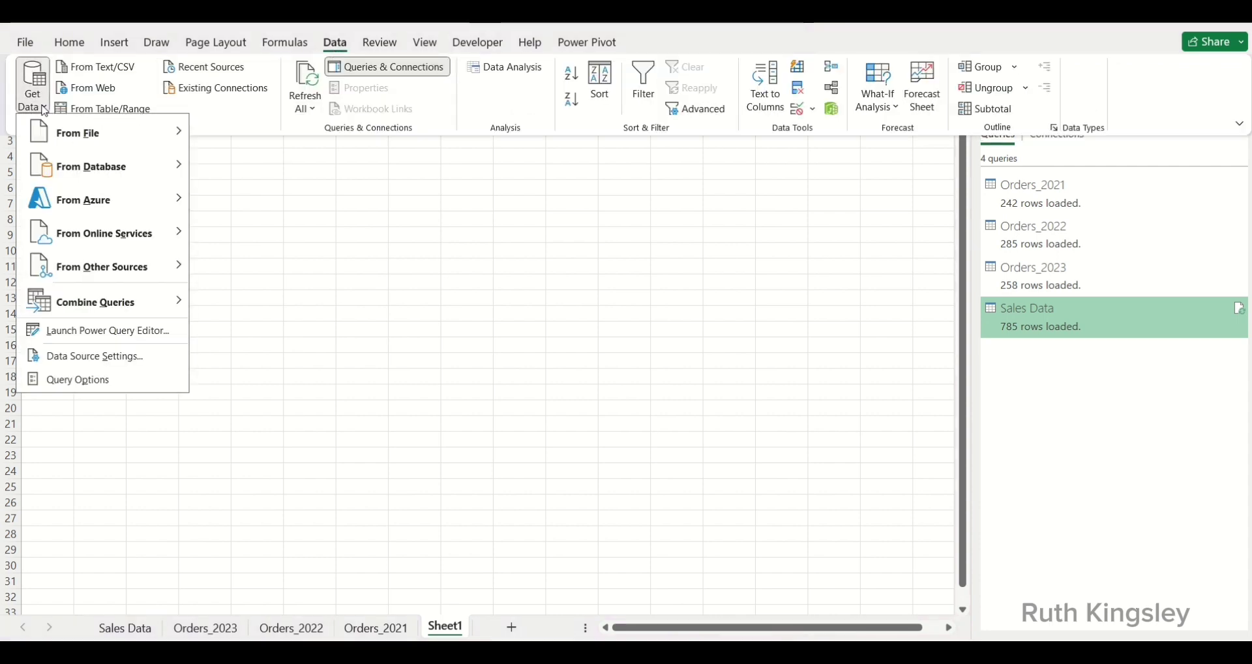
click(129, 334)
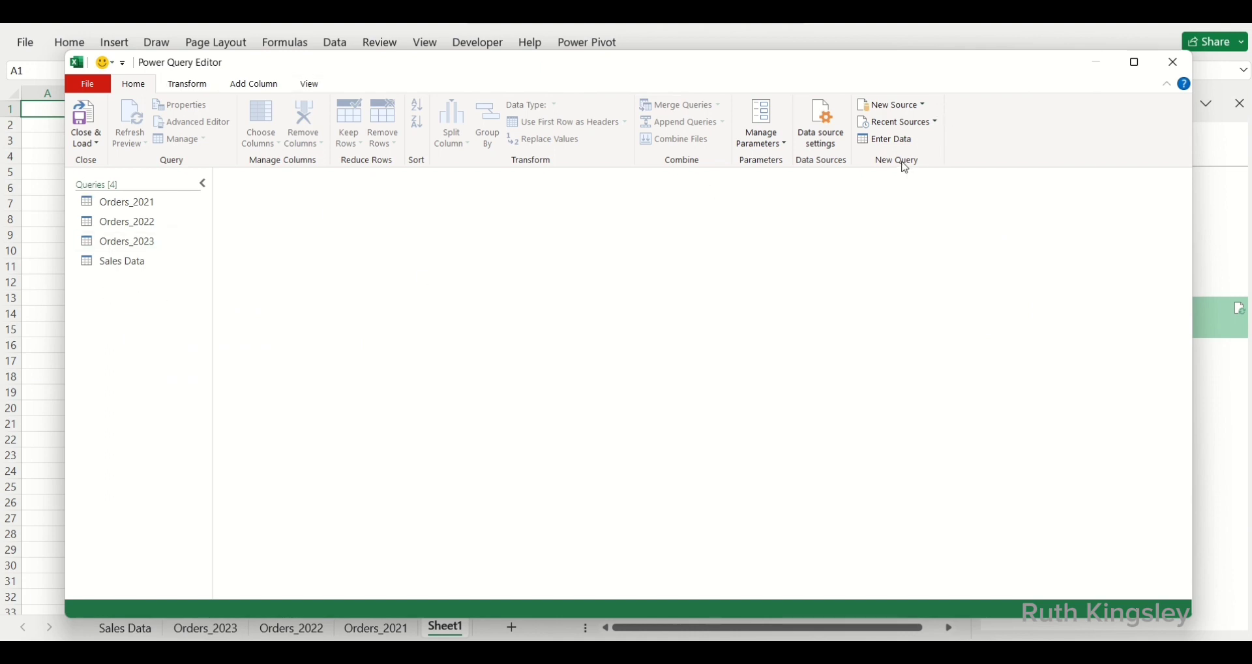
- From recent source Combining multiple sheets.xlsx, import both Orders_2023_1 and Products as queries
click(940, 128)
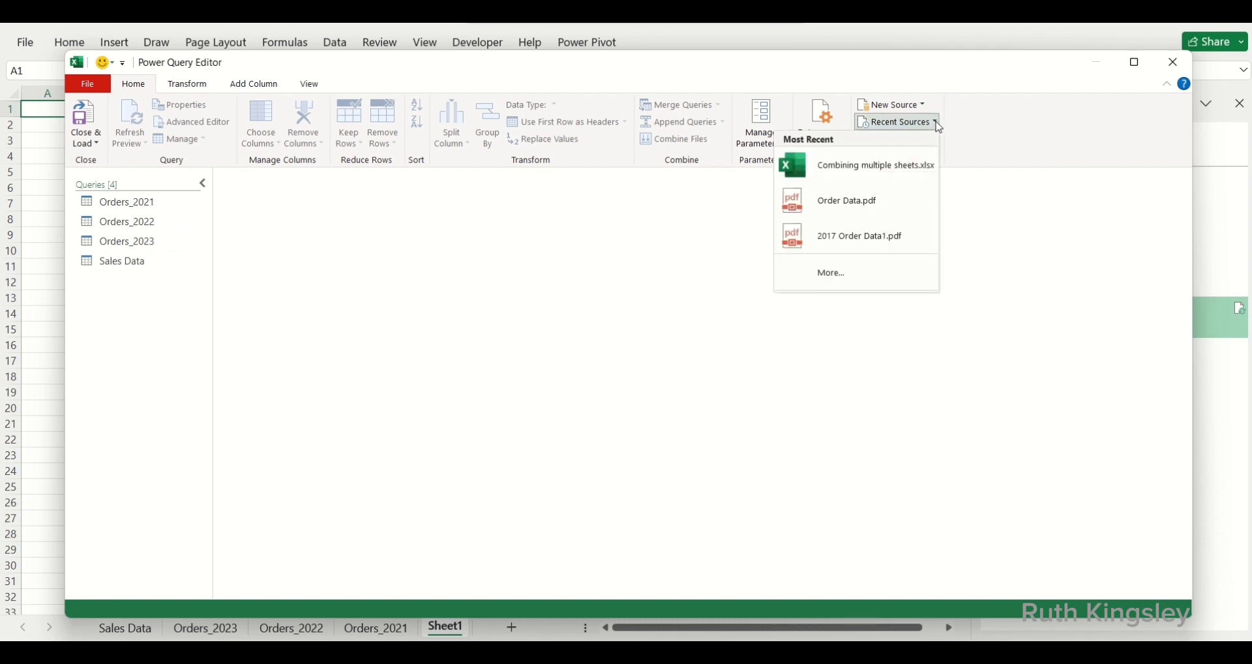
click(904, 168)
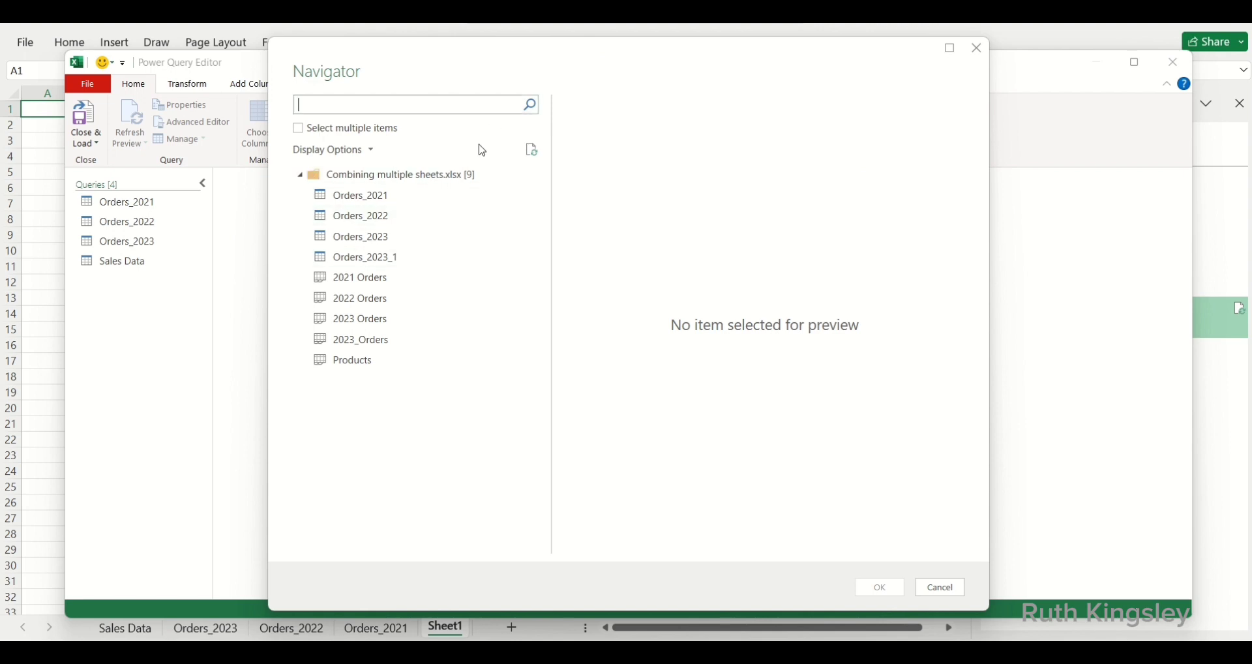
click(299, 132)
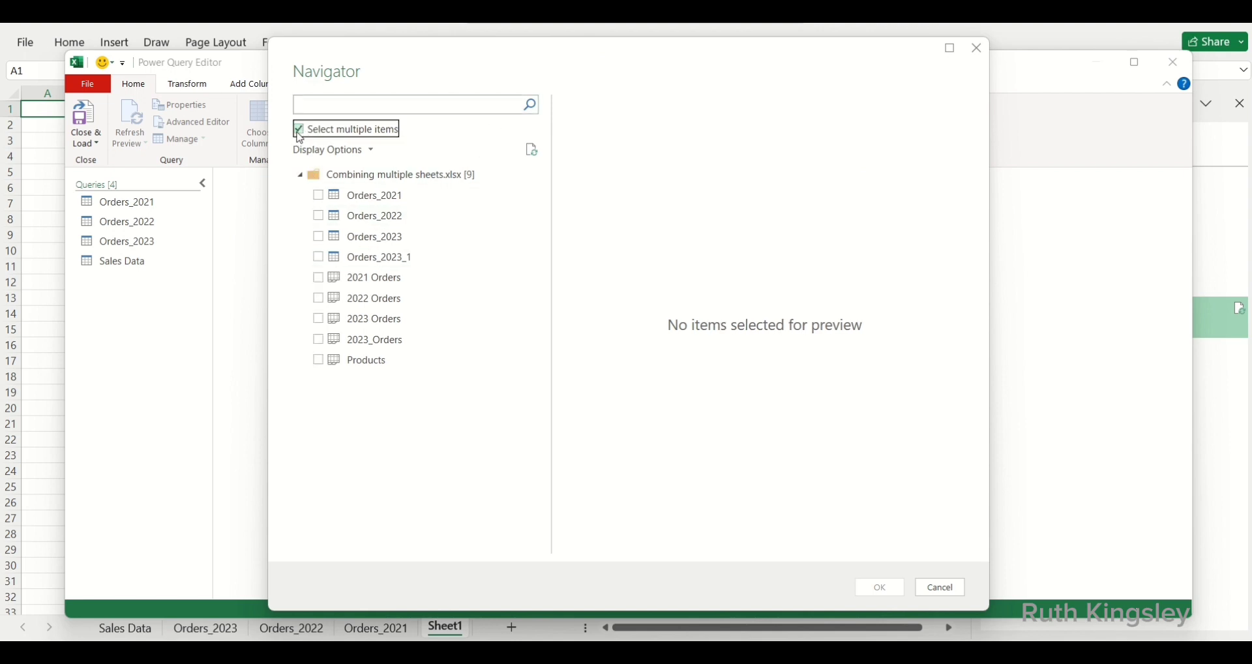
click(320, 263)
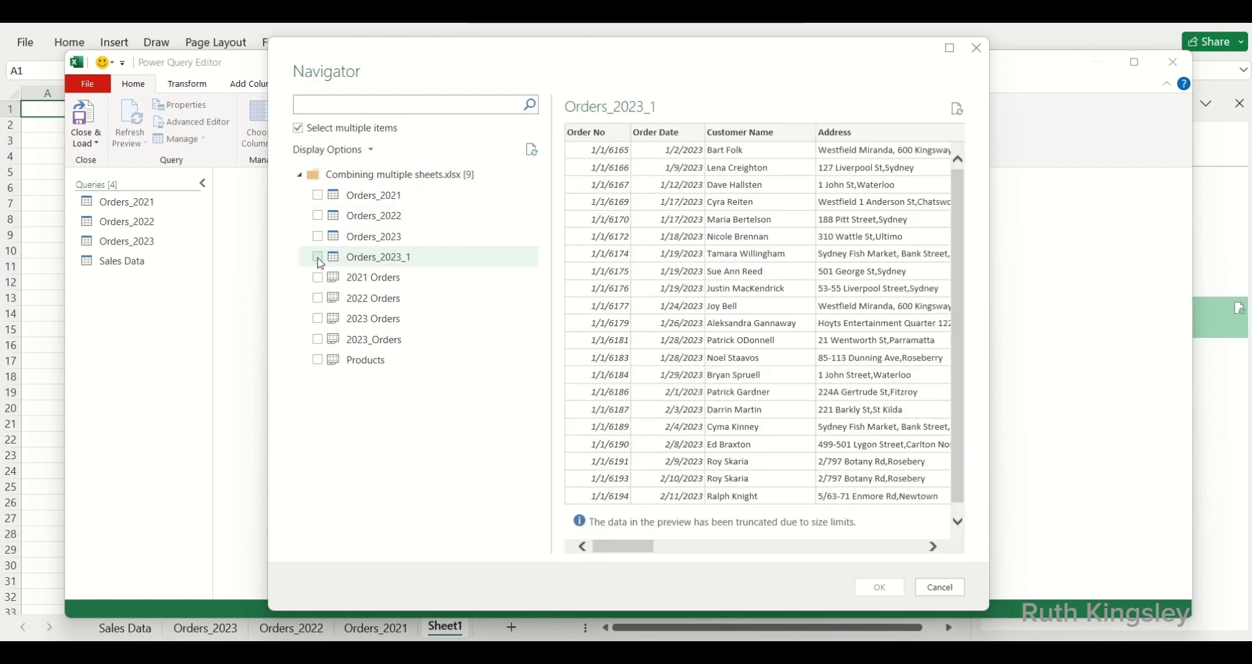
click(318, 259)
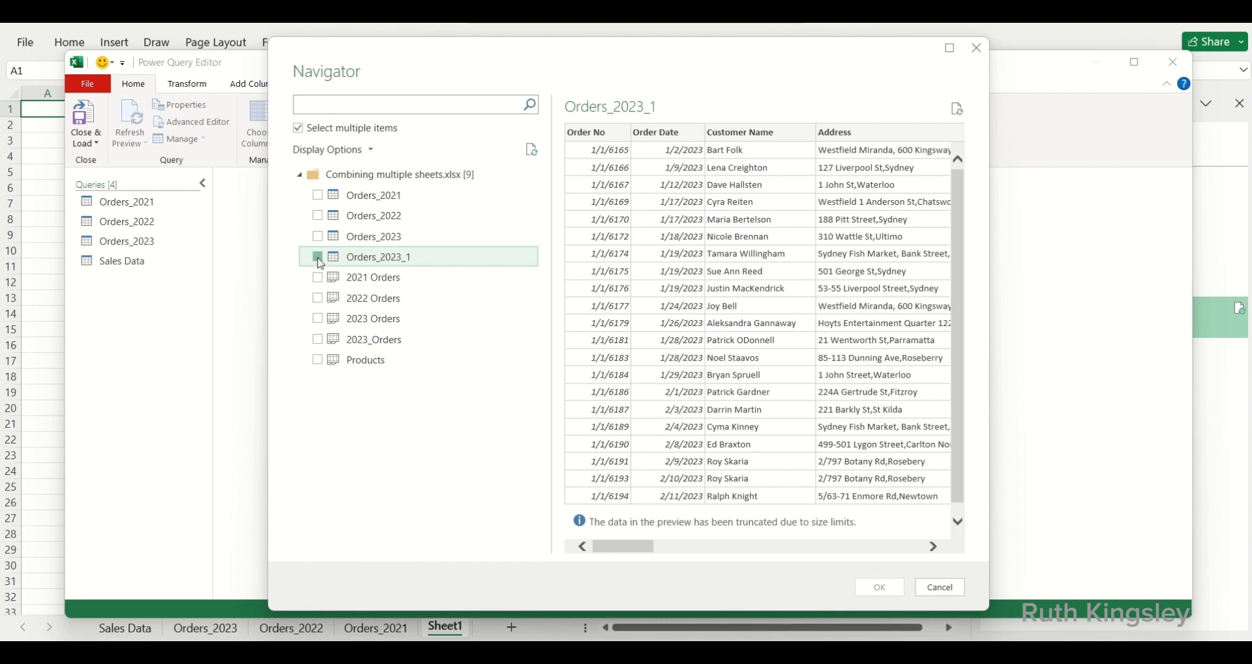
click(317, 361)
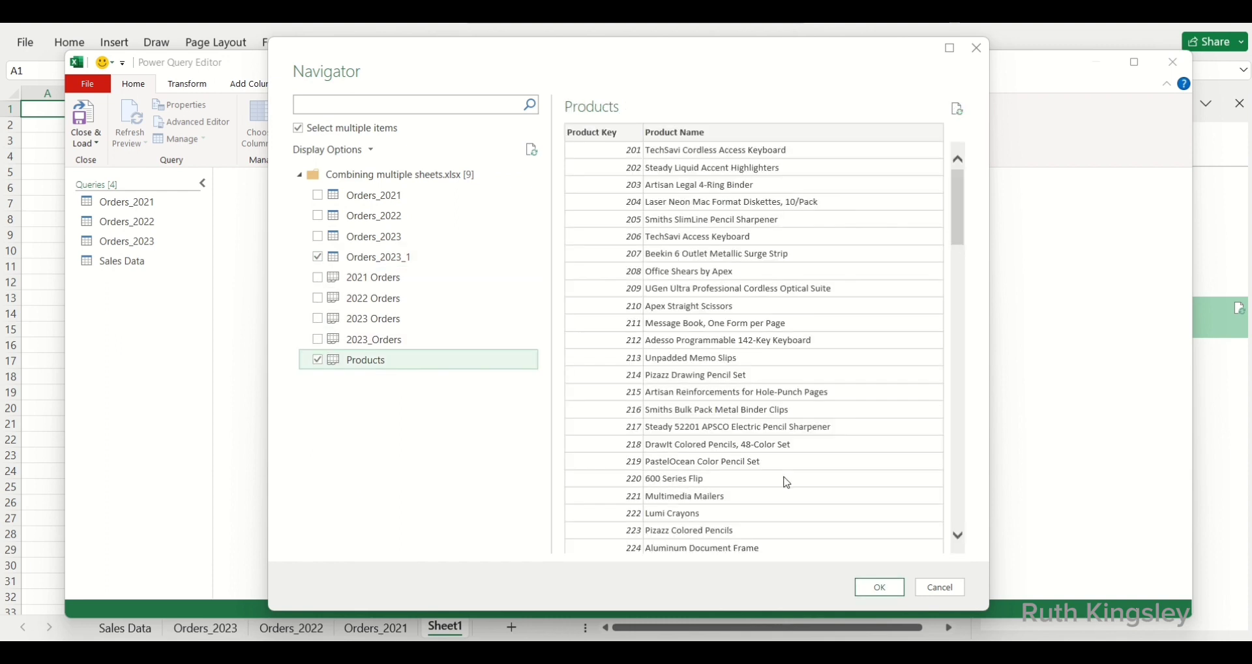
click(879, 589)
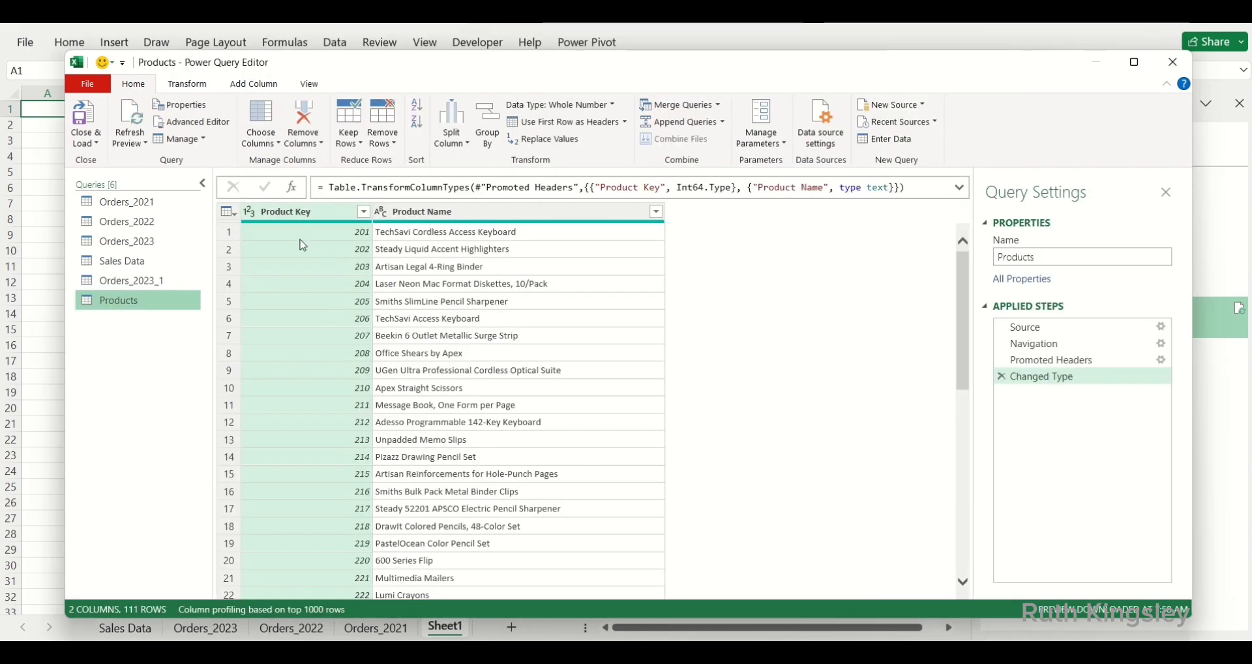
- Show the Orders_2023_1 query, scroll to its Product Key column, and bring up Merge Queries choices
click(133, 285)
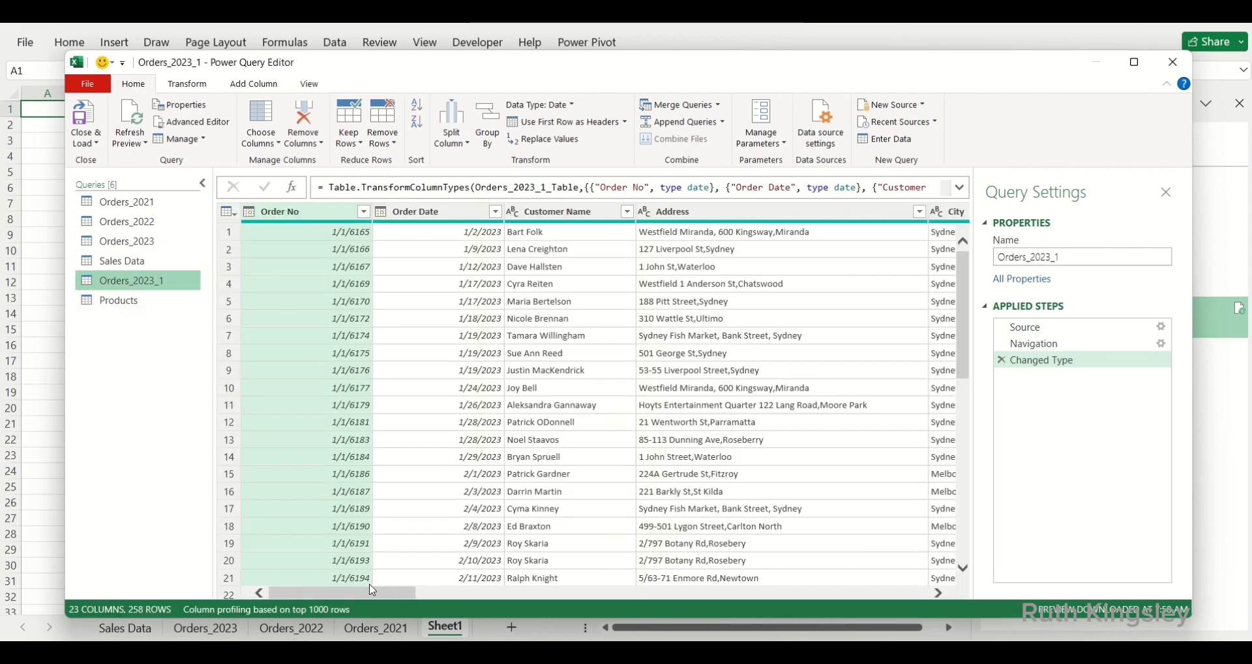
drag(326, 592, 530, 620)
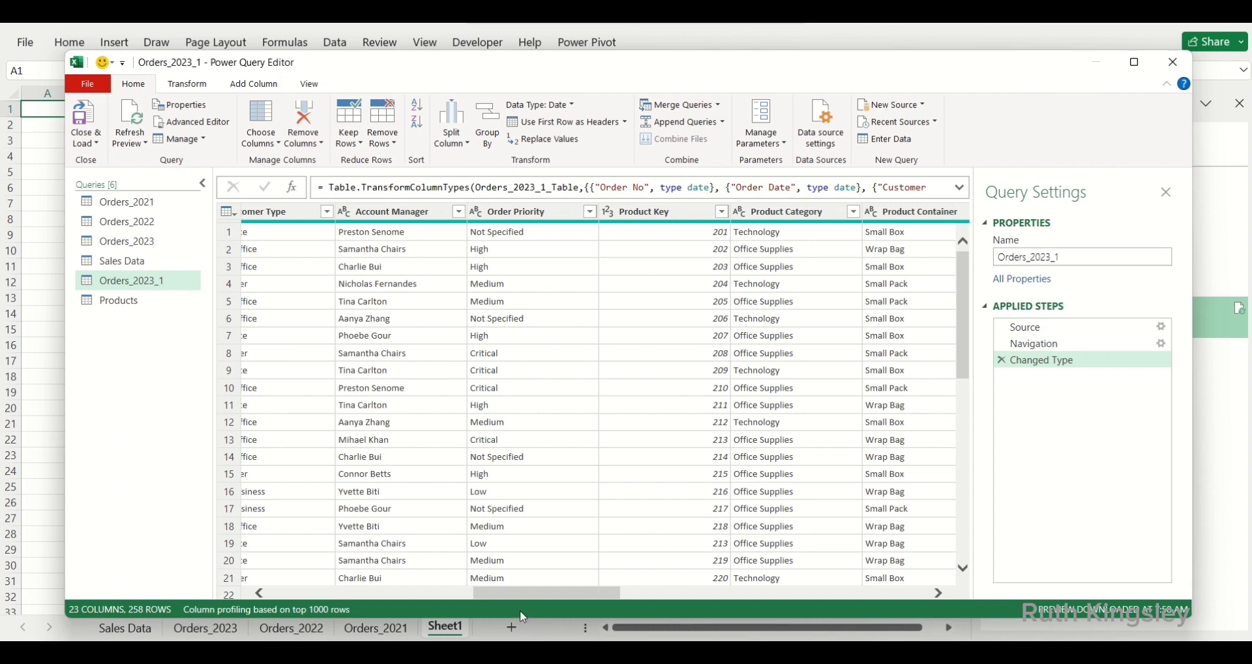
drag(503, 595, 501, 596)
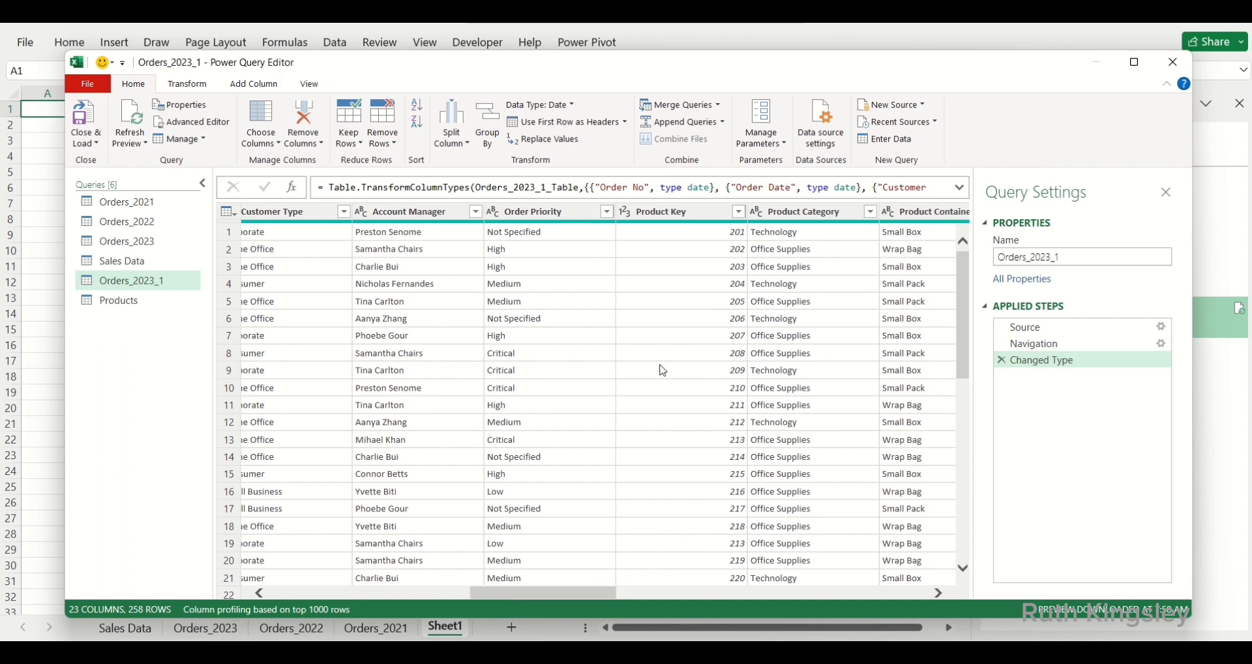
click(718, 109)
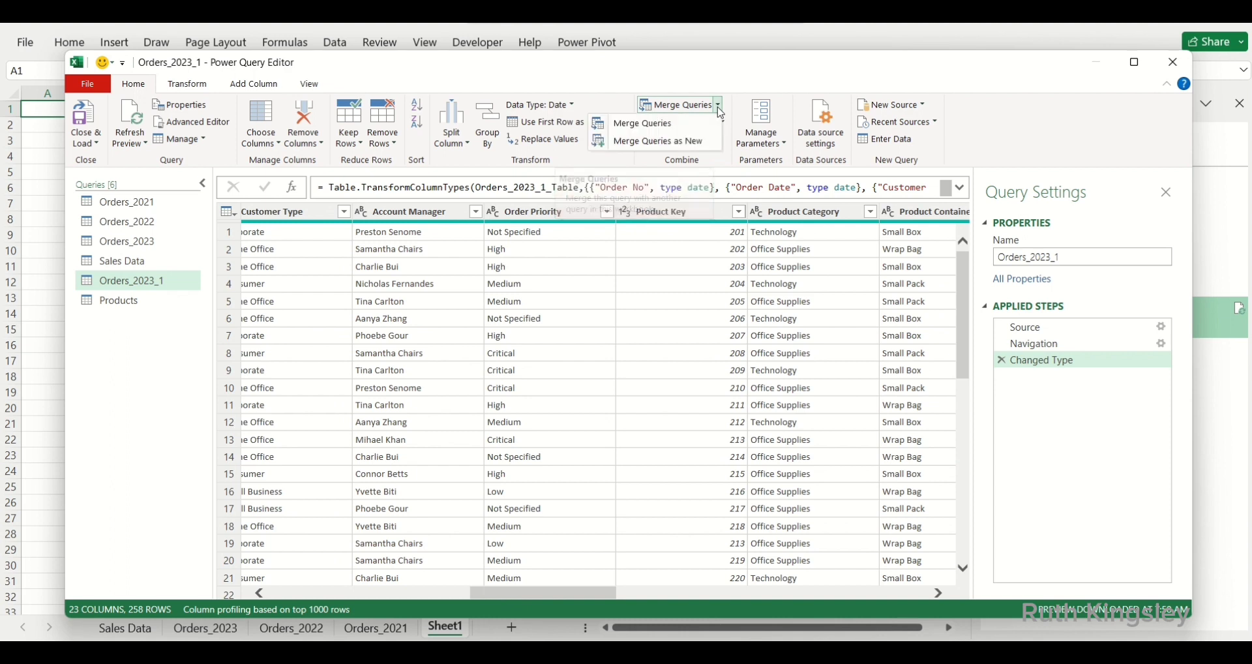
- Left-outer merge Orders_2023_1 with Products, matching Product Key in both tables
click(664, 134)
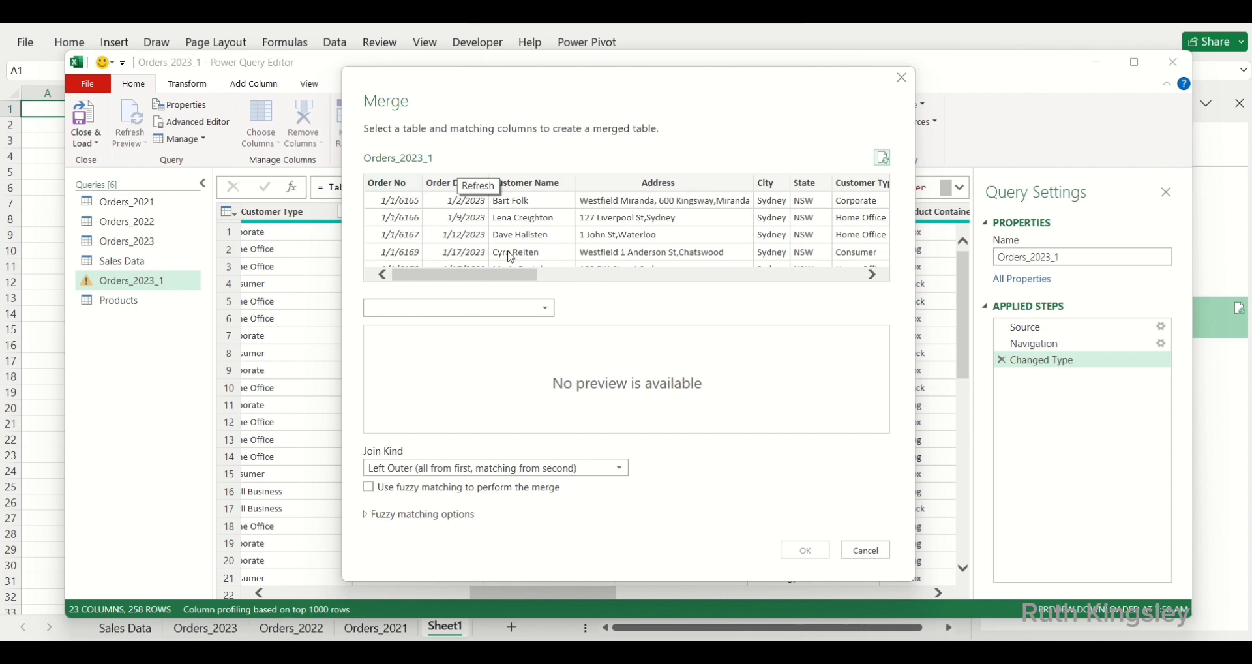
click(547, 310)
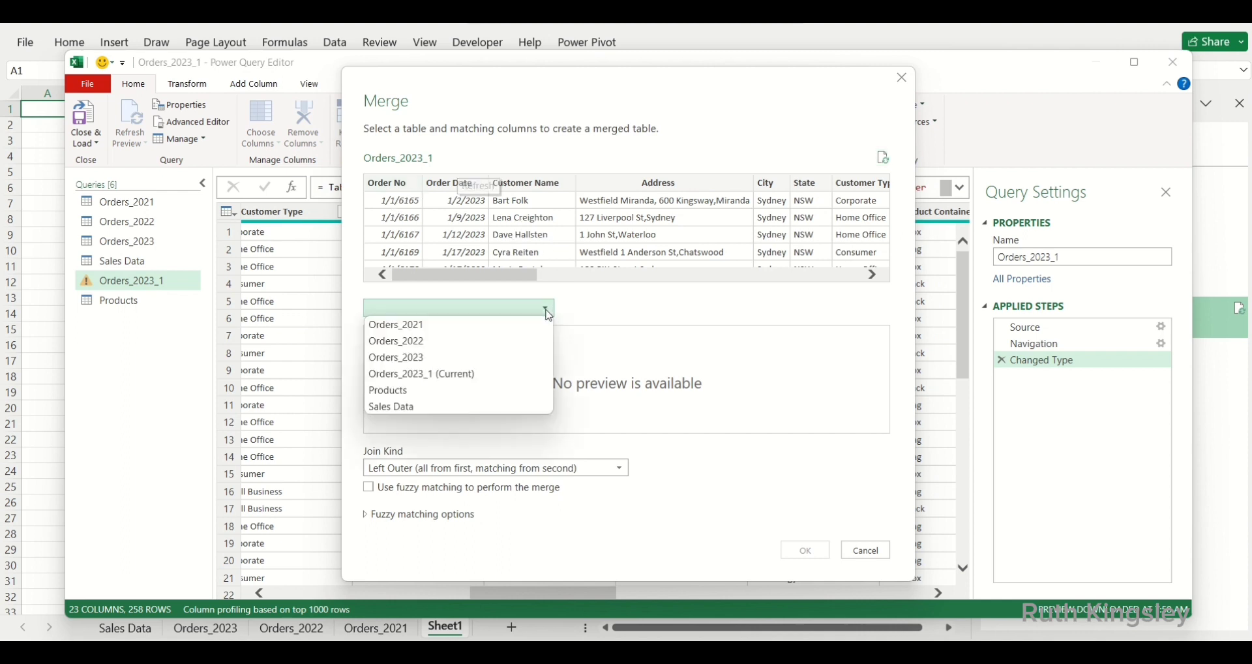
click(393, 392)
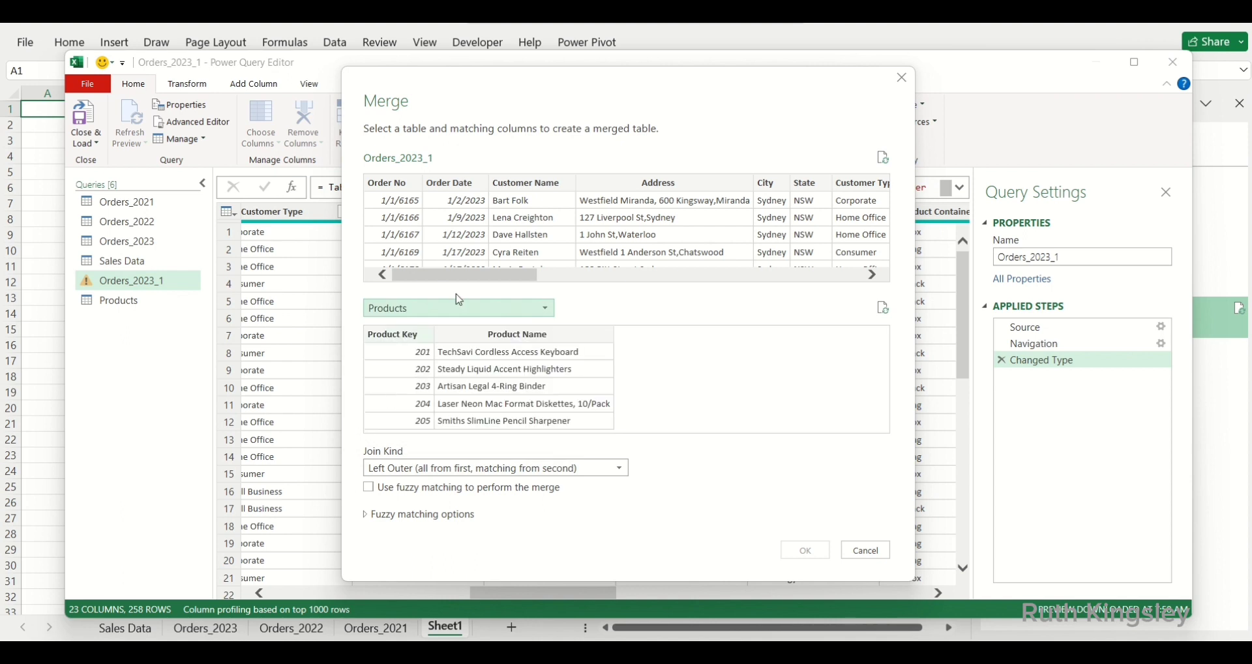
click(385, 335)
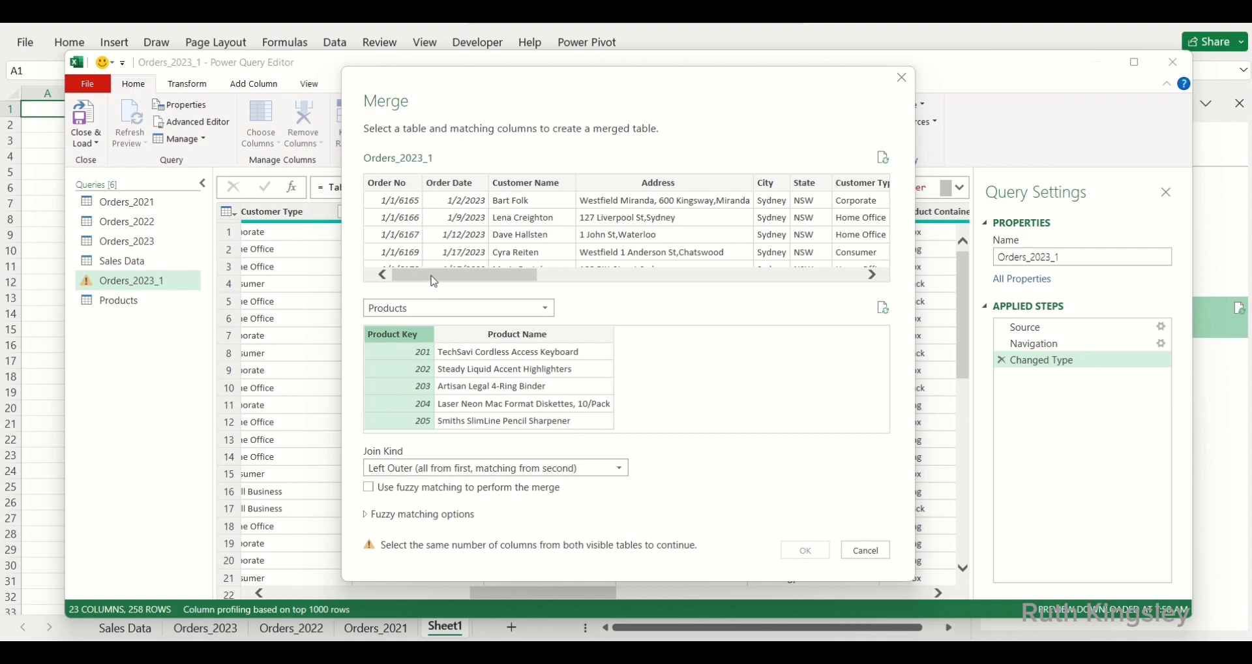
drag(433, 277, 547, 282)
click(685, 185)
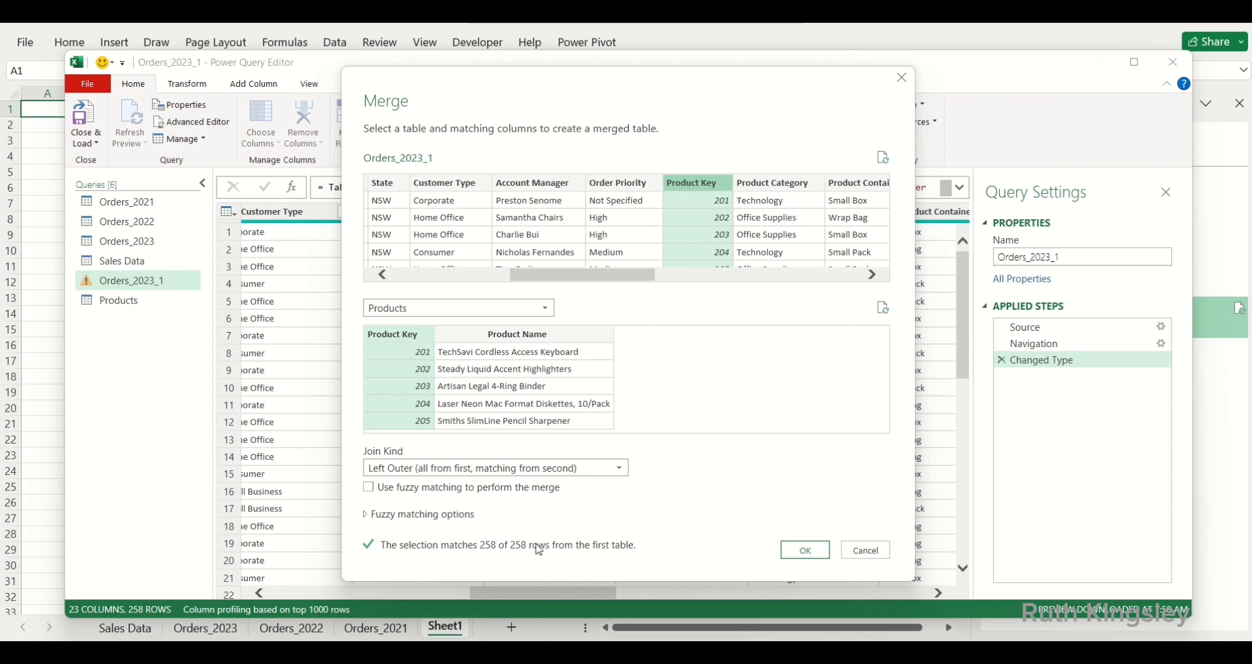
click(804, 557)
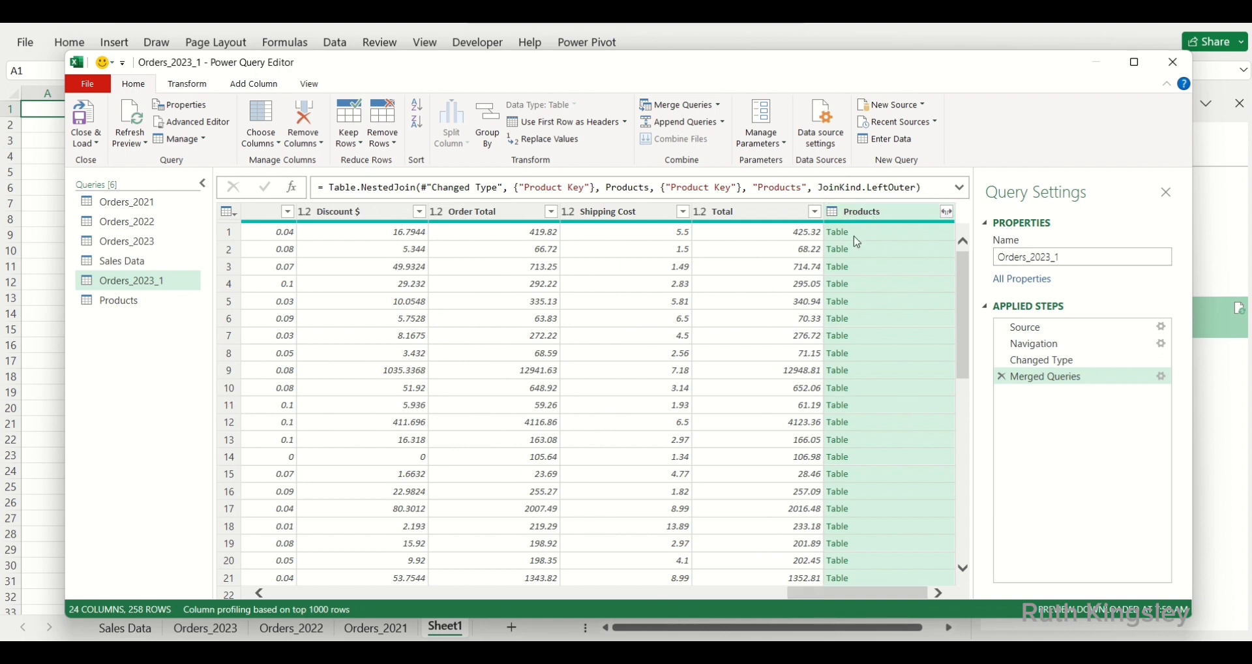
- Expand the Products column keeping only the Product Name field
click(946, 211)
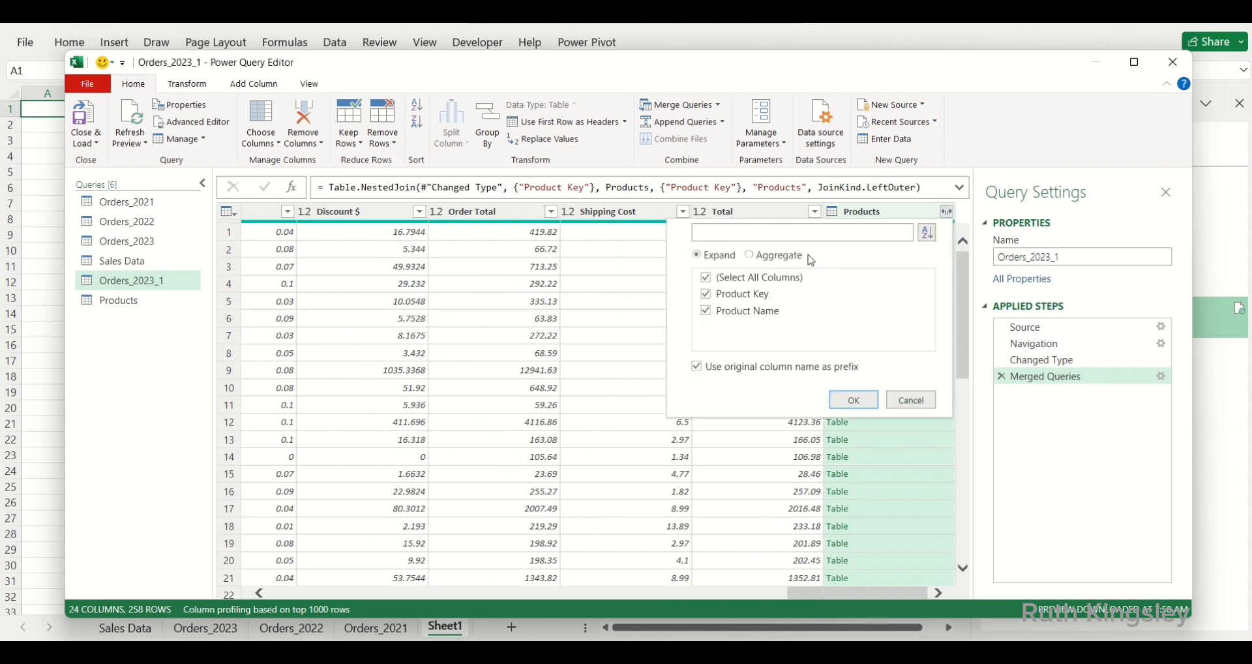
click(707, 281)
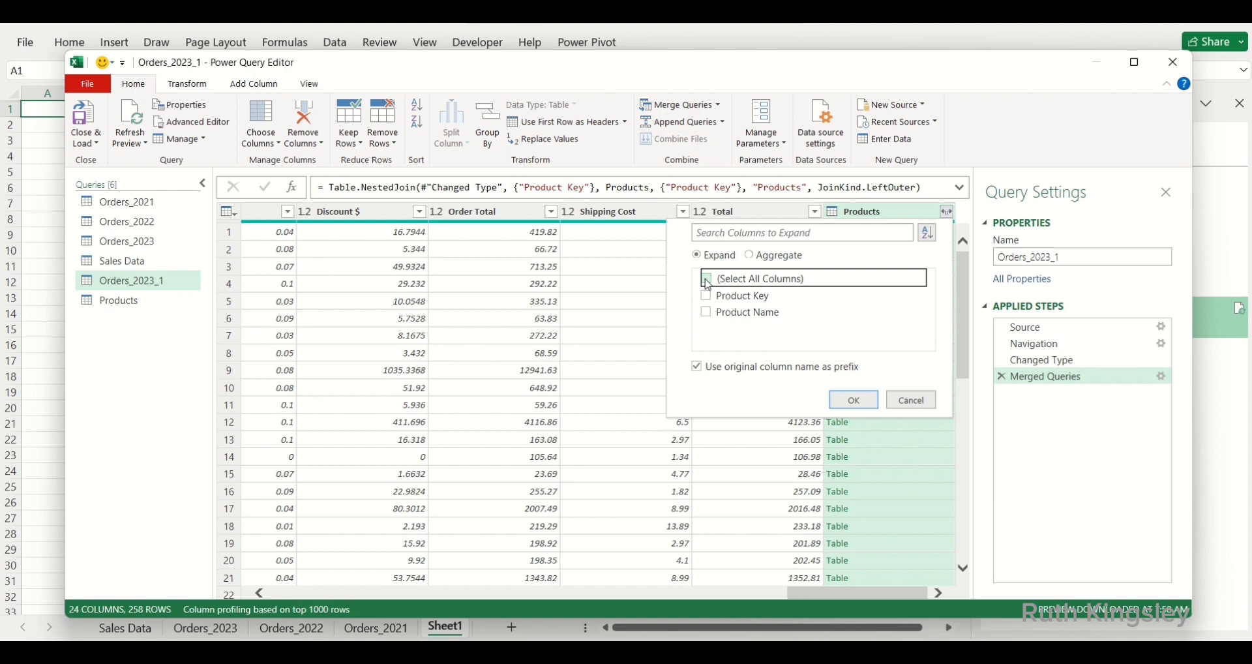
click(706, 313)
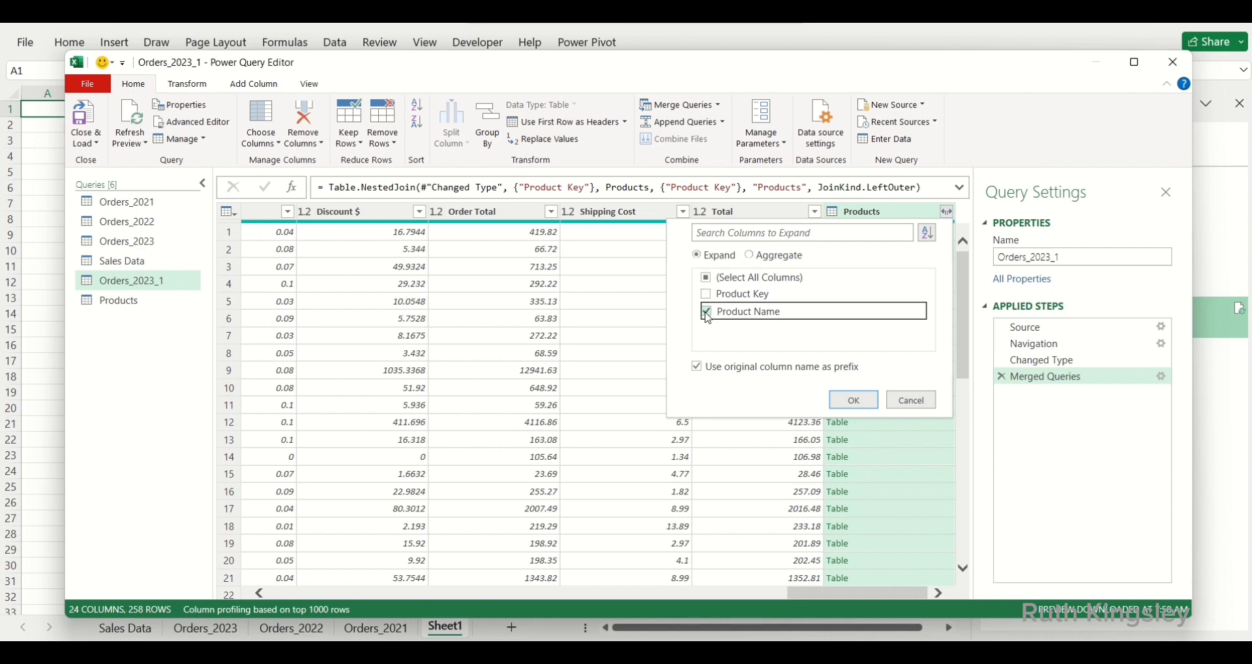
click(843, 401)
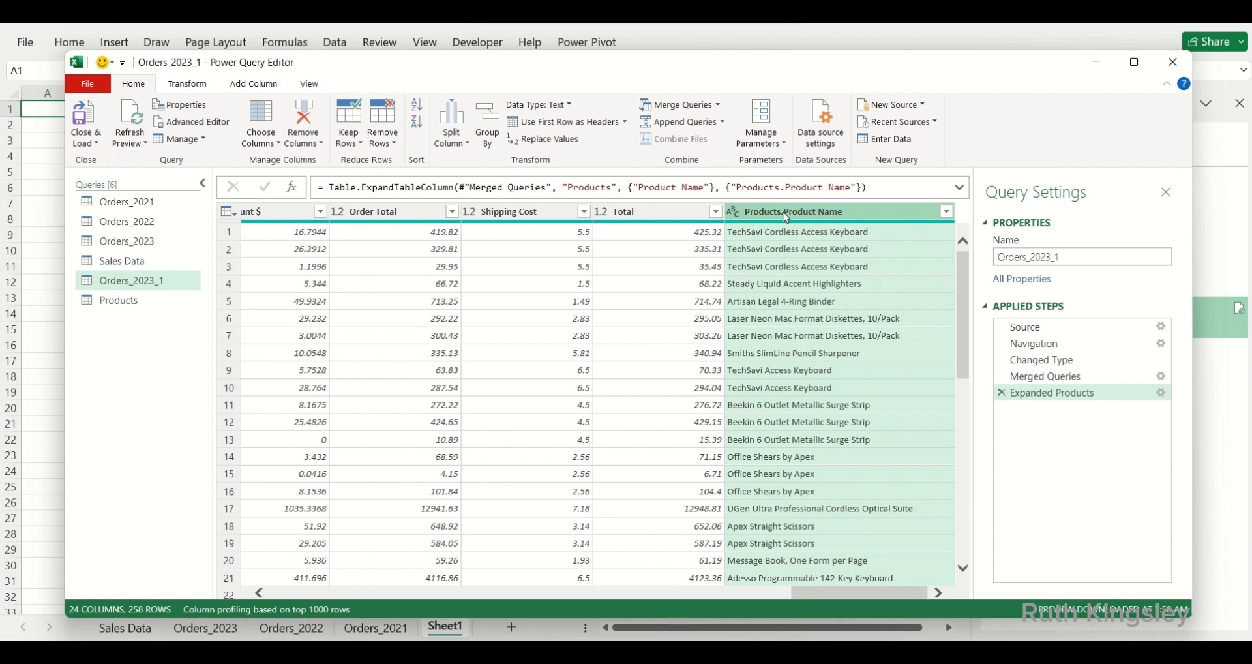
- Strip the 'Products.' prefix so the column header reads Product Name
double_click(787, 216)
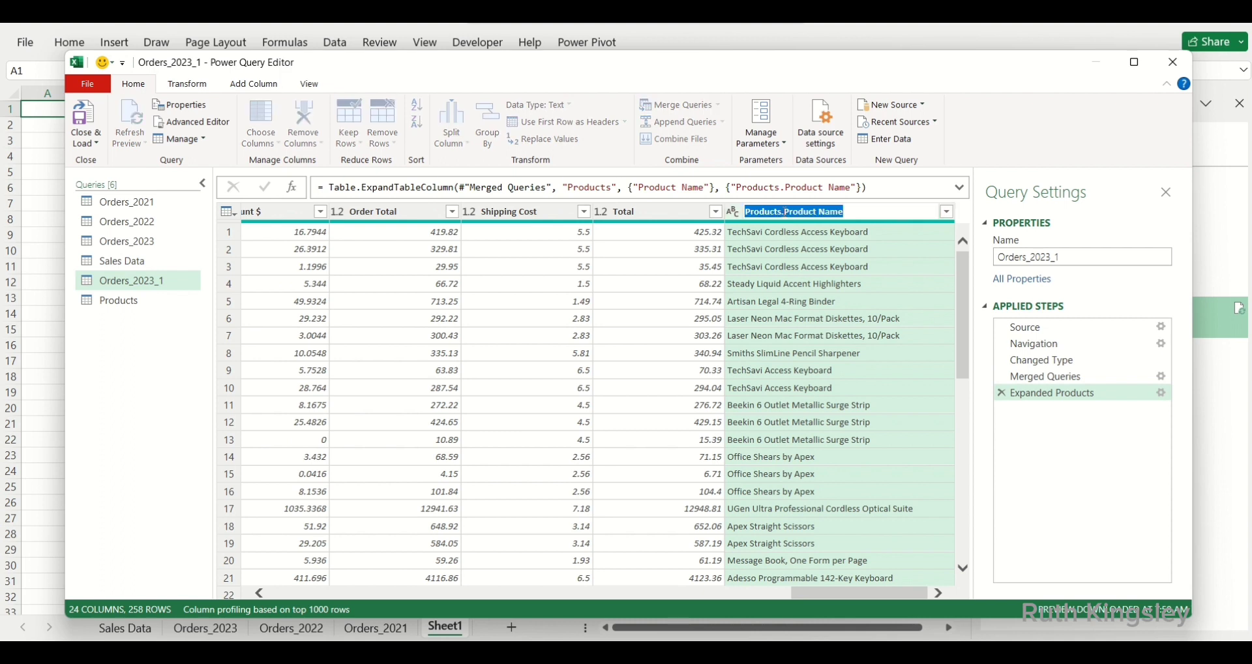
click(784, 212)
key(BackSpace)
key(BackSpace)
key(BackSpace)
key(BackSpace)
key(BackSpace)
key(BackSpace)
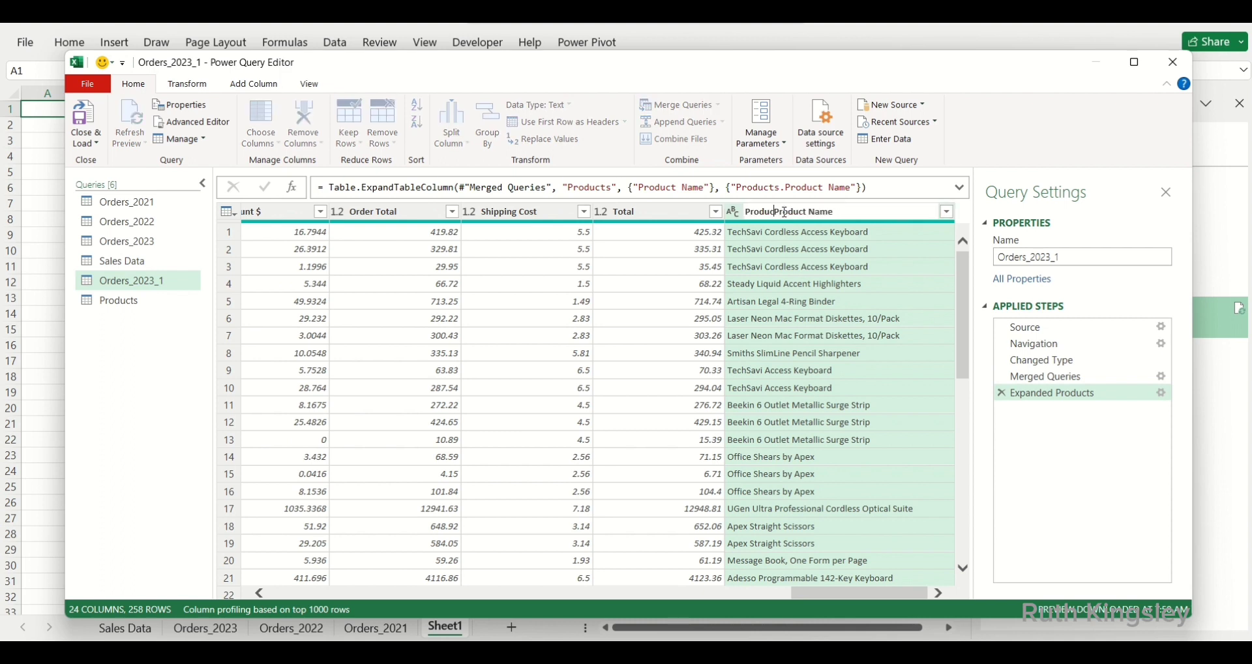
key(BackSpace)
key(BackSpace)
key(BackSpace)
key(Return)
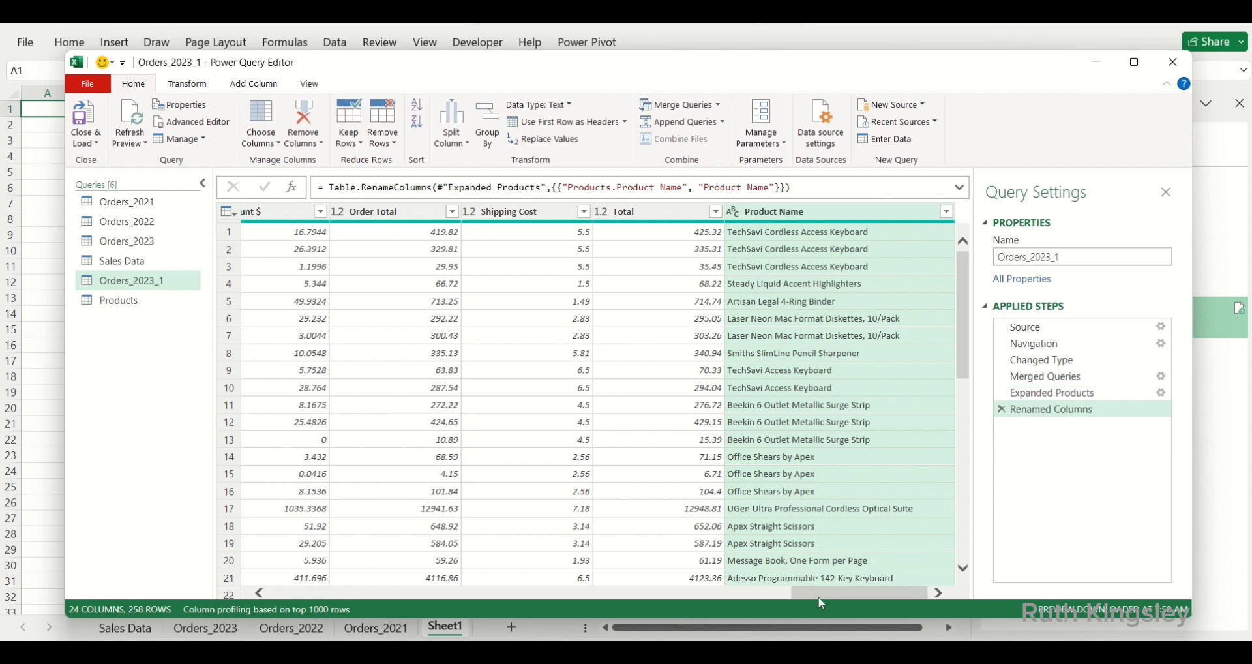